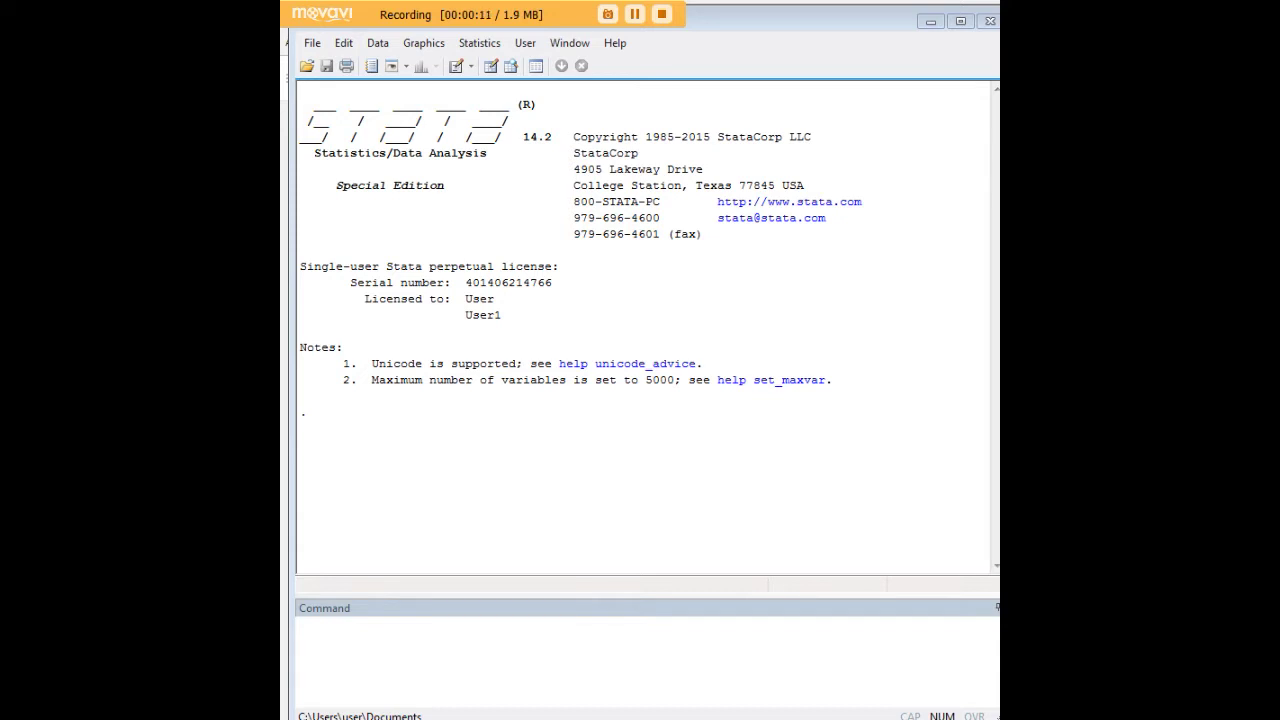
Load the census13 example dataset with webuse census13
left_click_drag(837, 23, 828, 29)
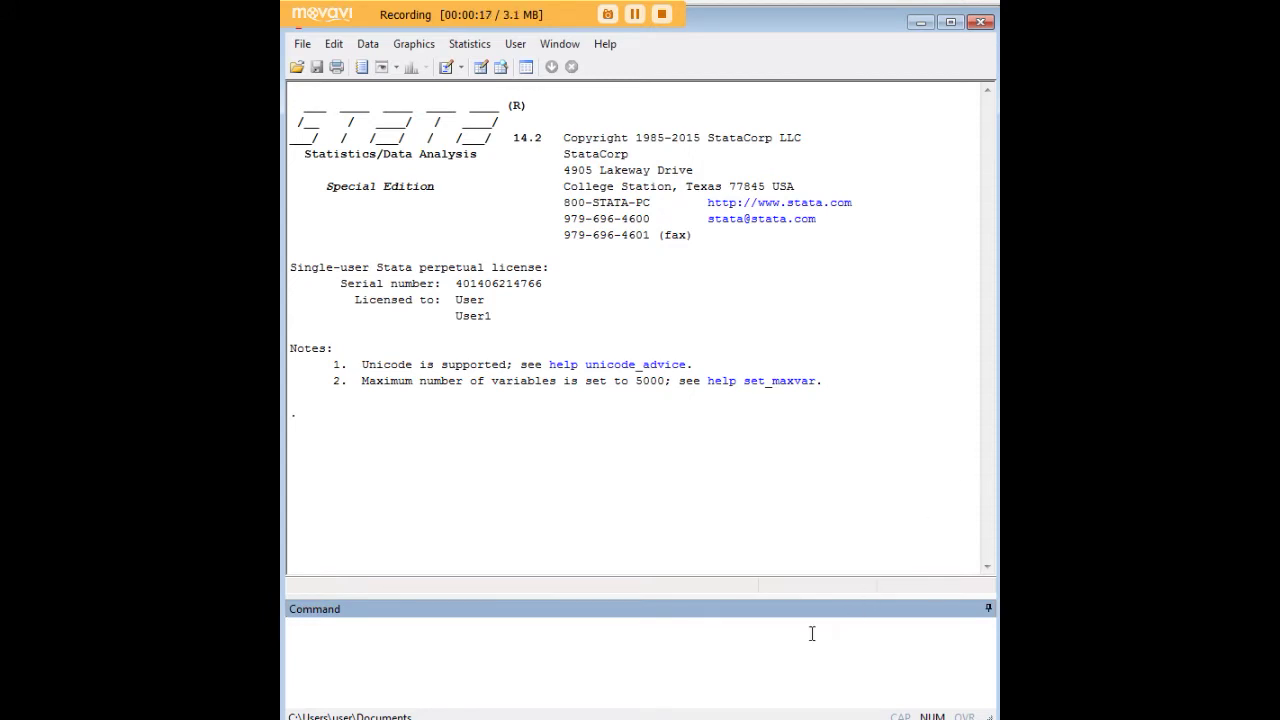
type("webuse census13")
key("Return")
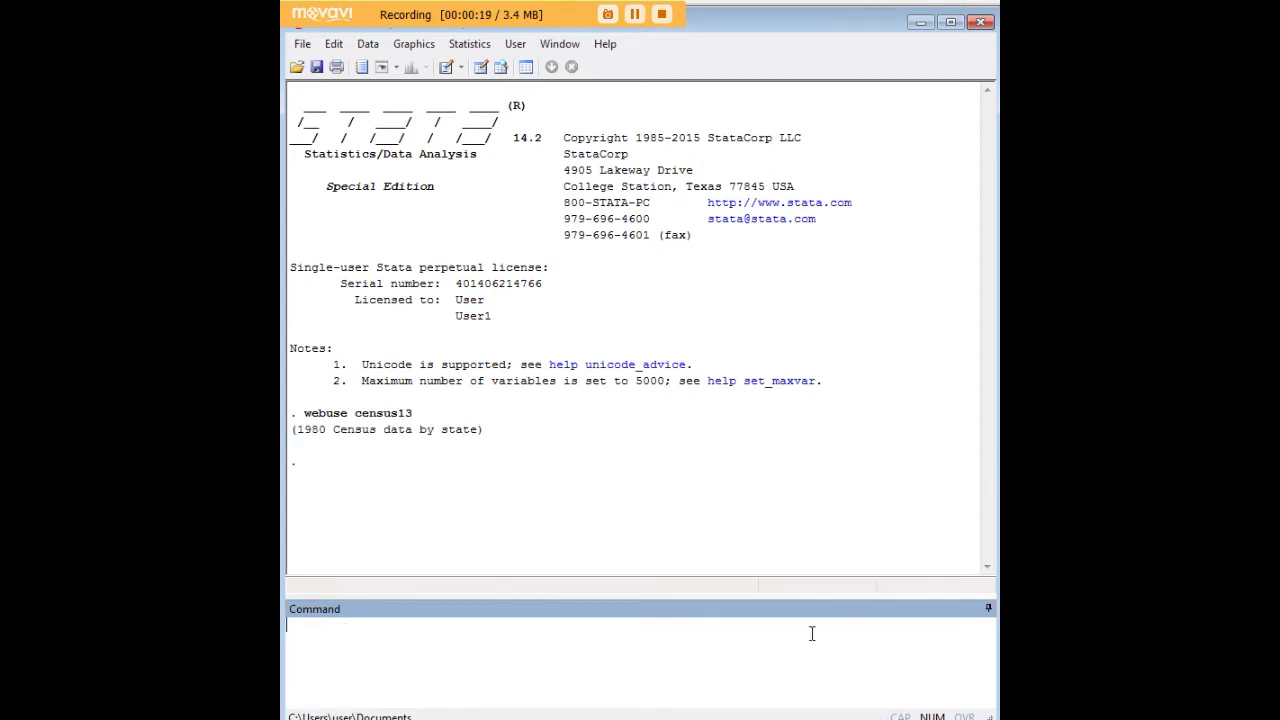
Browse census13's 50 state rows in the Data Editor, then minimize it
type("edit")
key("Return")
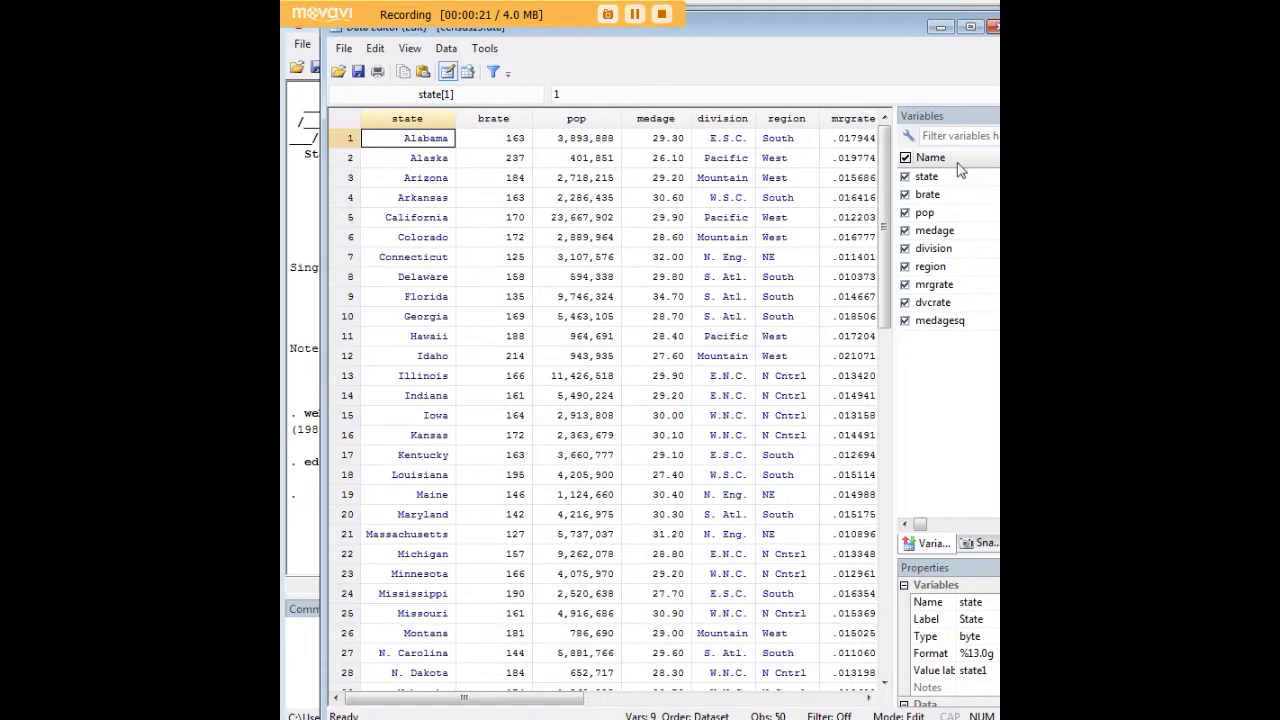
left_click_drag(826, 29, 814, 28)
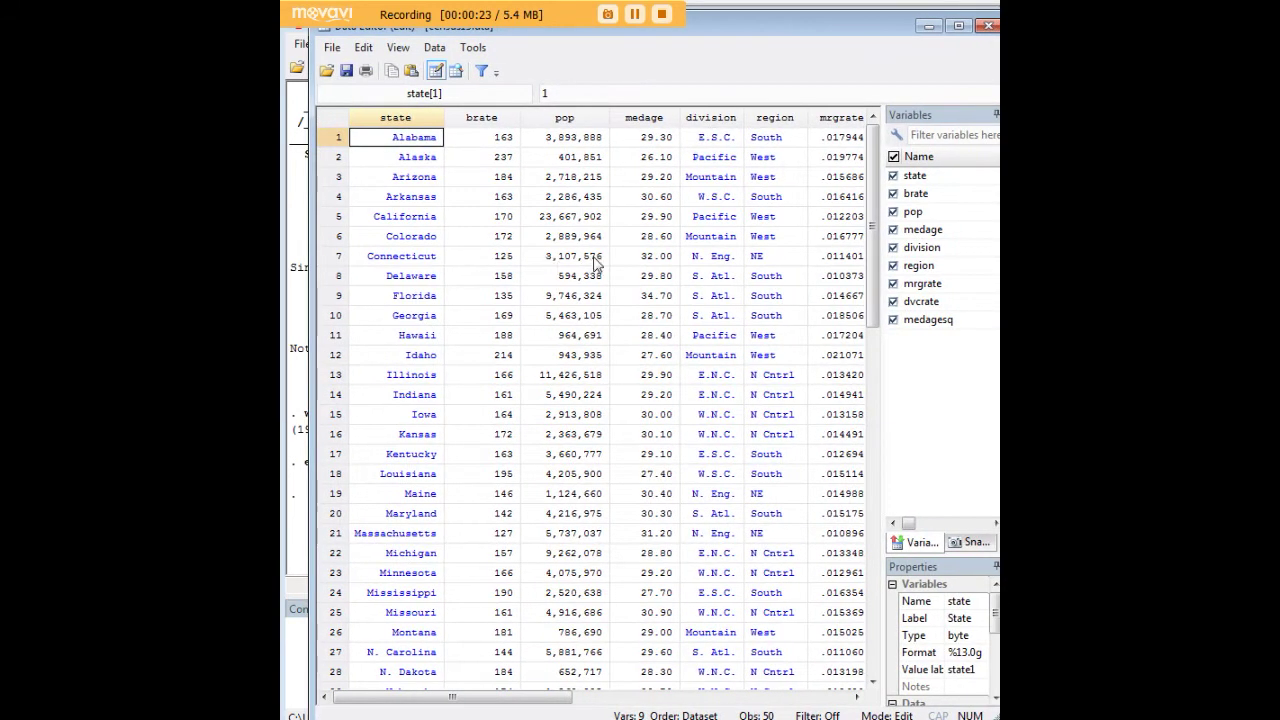
scroll(597, 262, "down", 4)
scroll(610, 285, "up", 1)
scroll(640, 305, "down", 7)
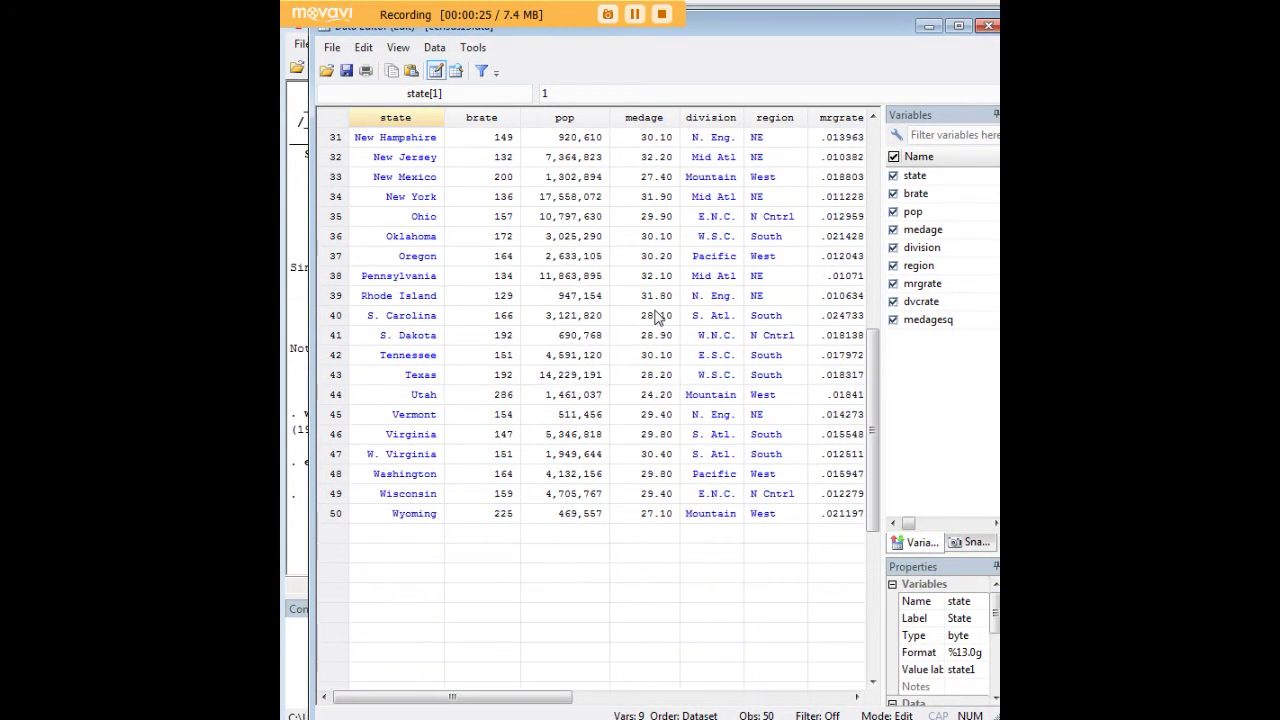
scroll(657, 316, "up", 10)
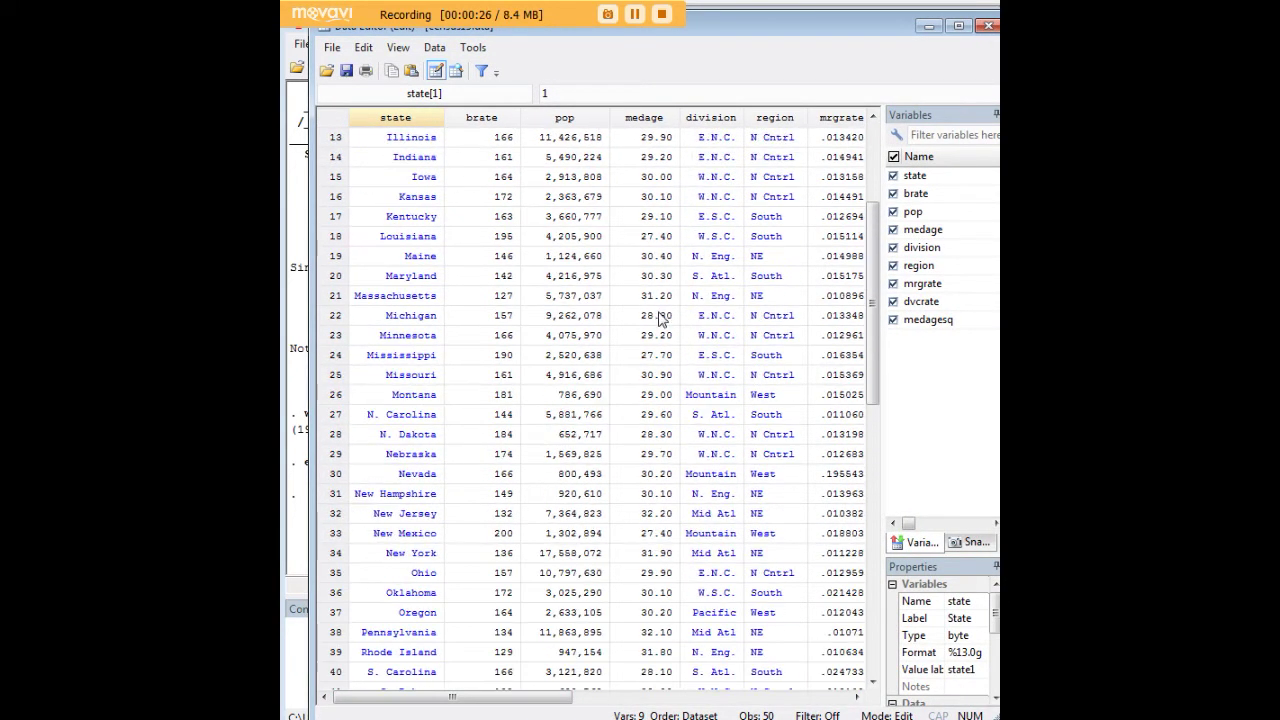
left_click(926, 26)
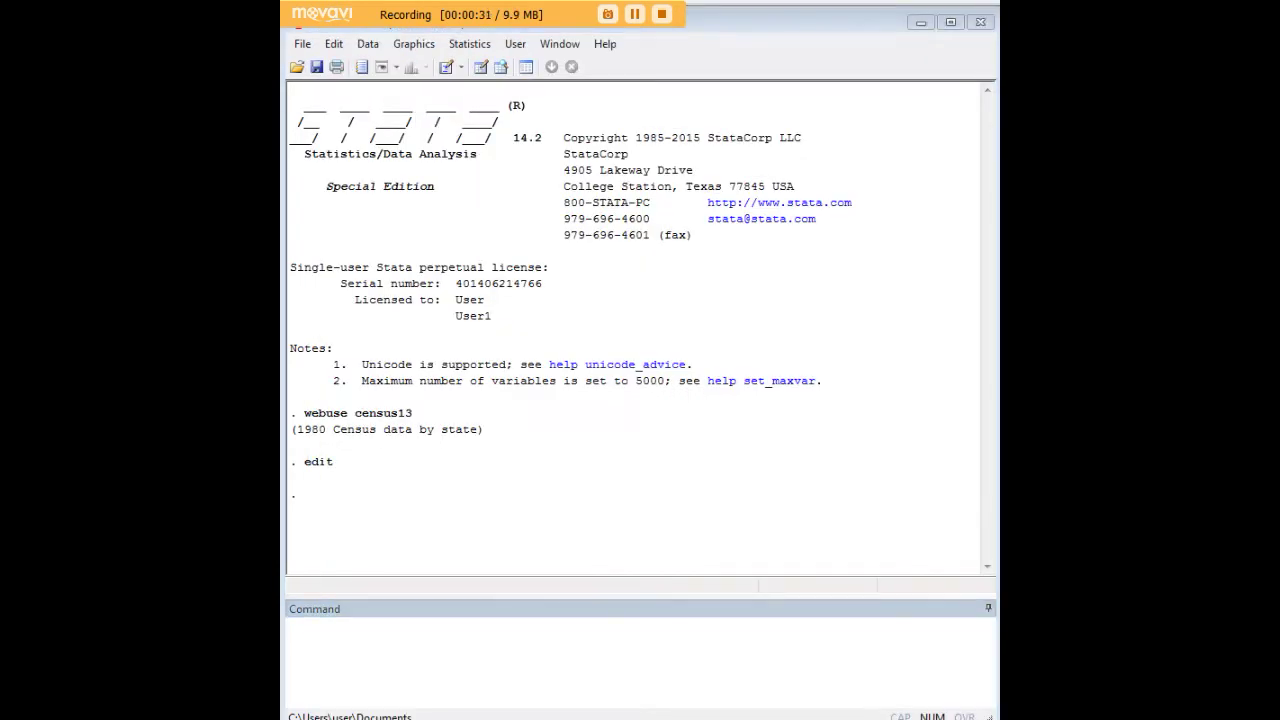
left_click(816, 638)
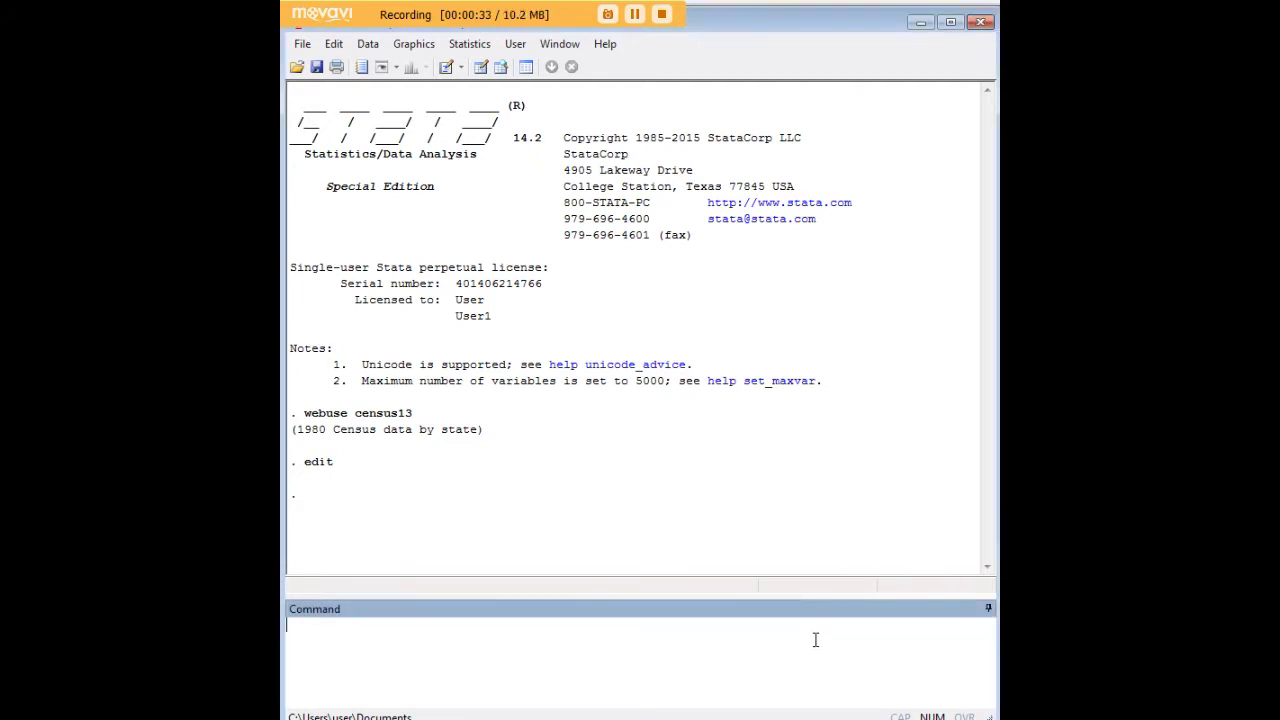
type("decode state, gen(statename)")
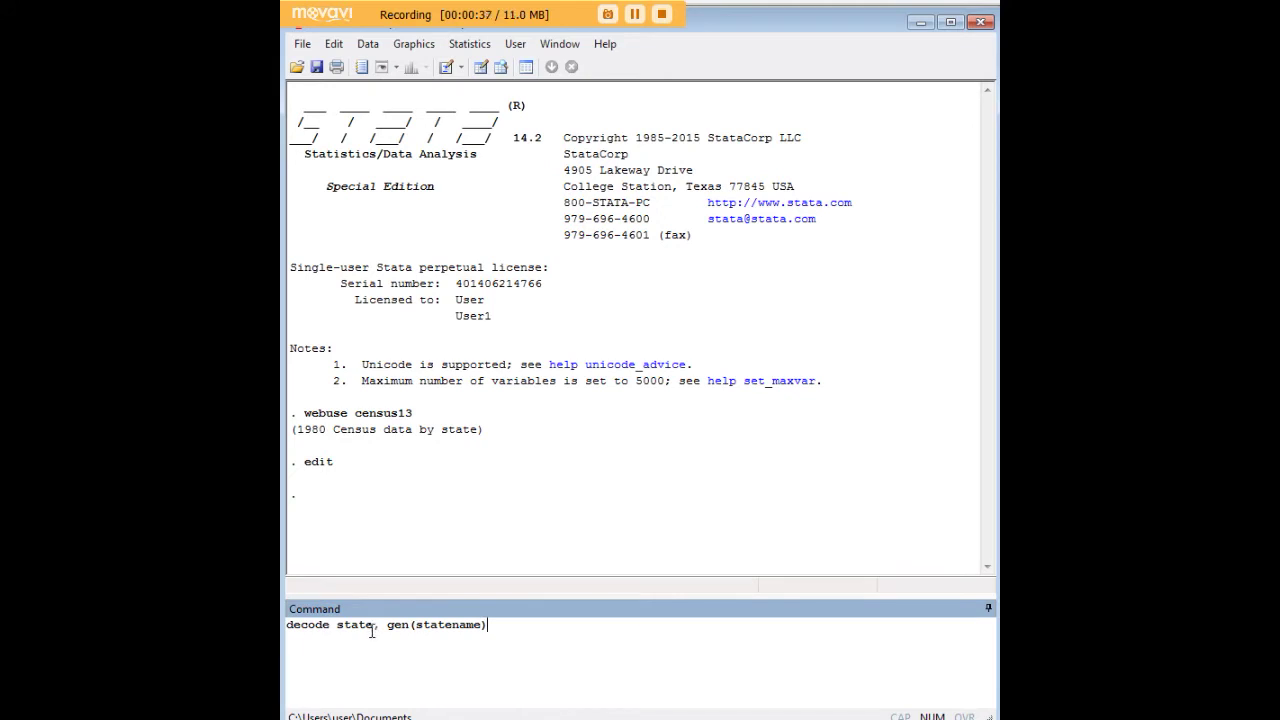
left_click_drag(373, 626, 336, 633)
left_click_drag(490, 626, 387, 627)
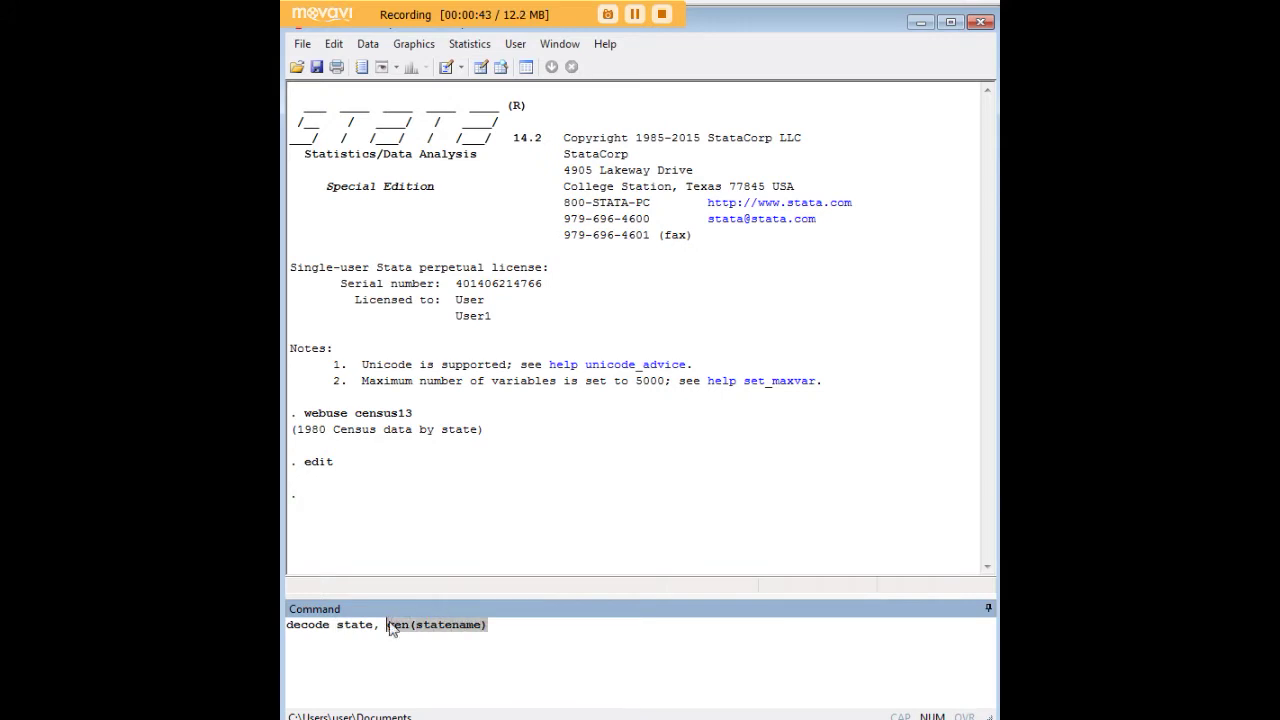
left_click(527, 641)
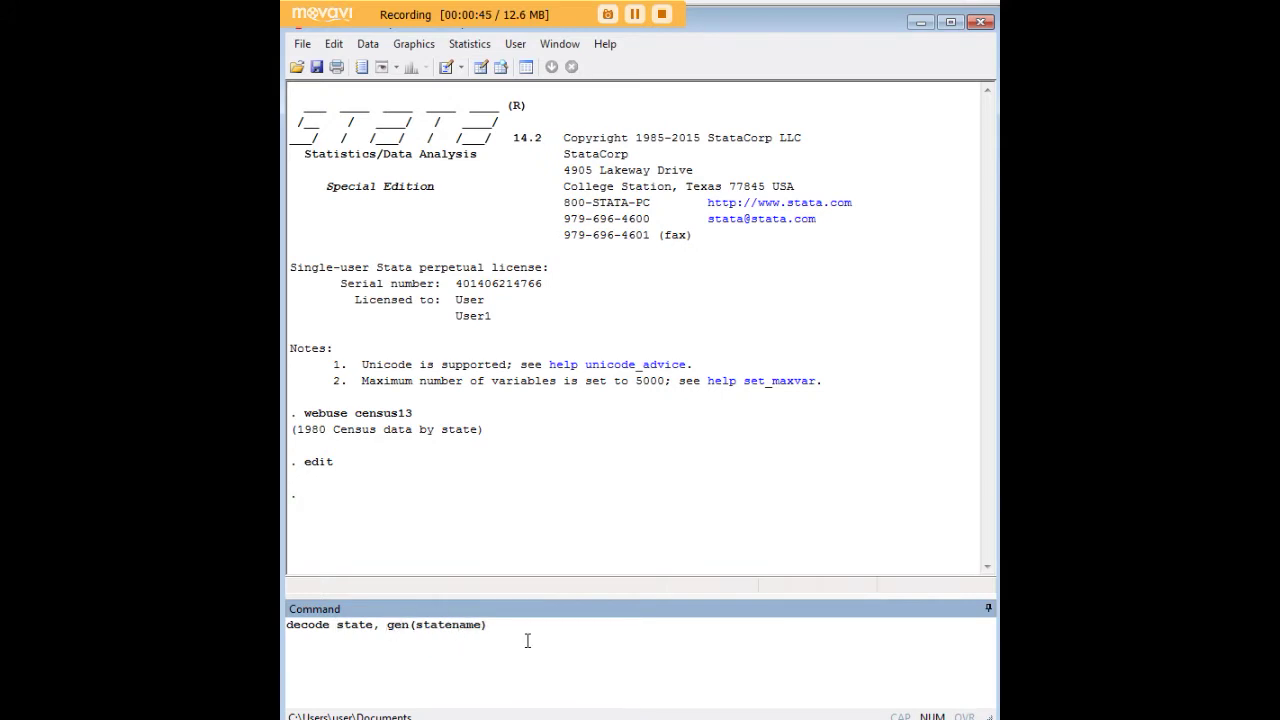
key("ctrl+a")
key("ctrl+c")
key("BackSpace")
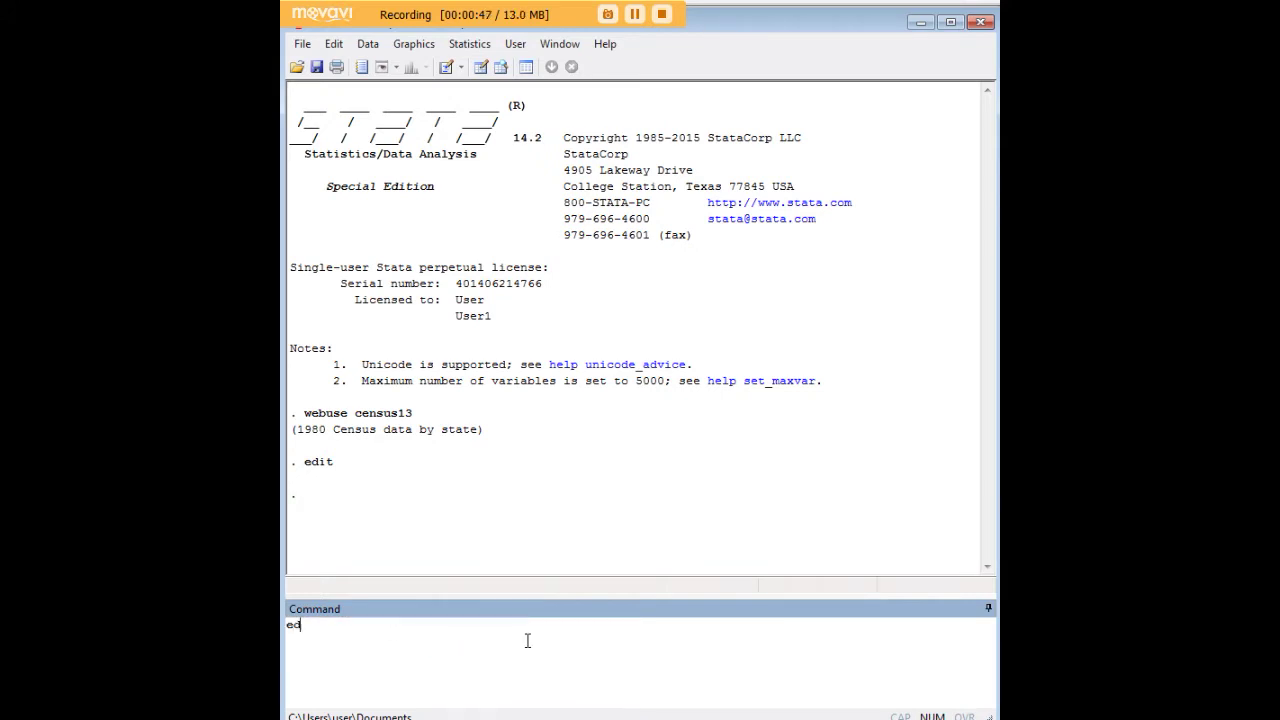
Reopen the Data Editor maximized and compare the Alabama and Alaska state entries
type("edit")
key("Return")
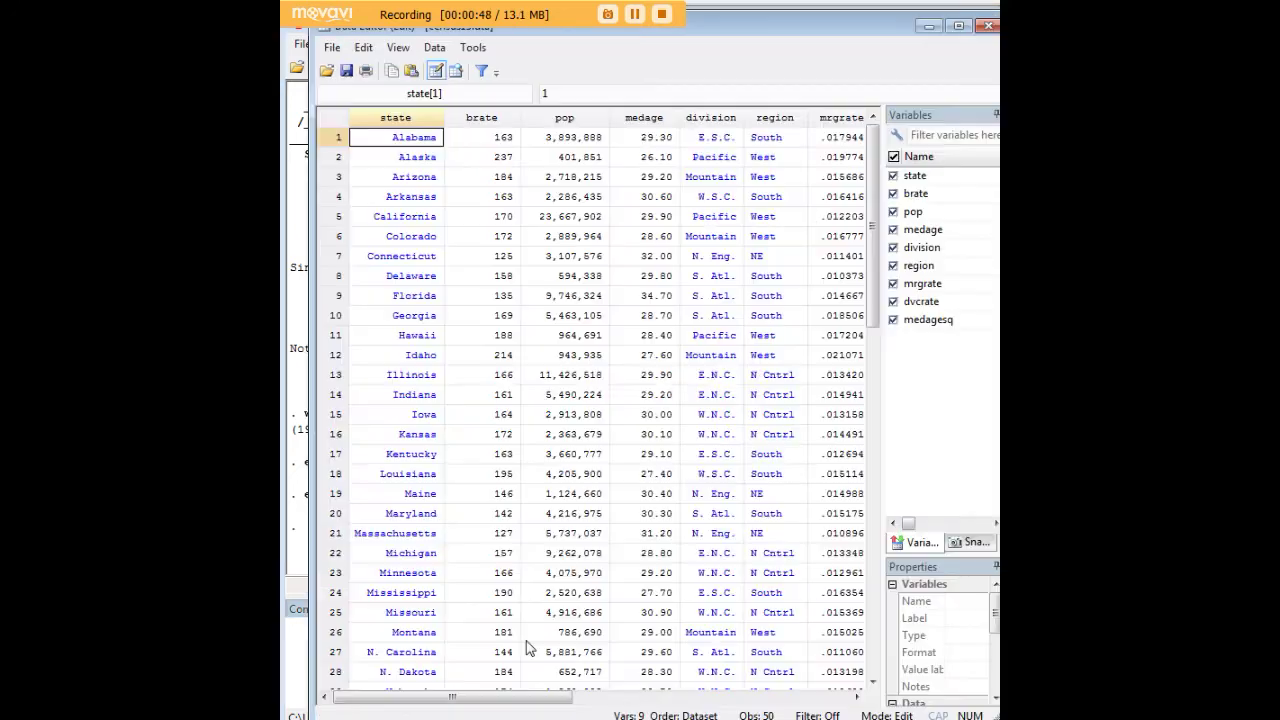
double_click(852, 26)
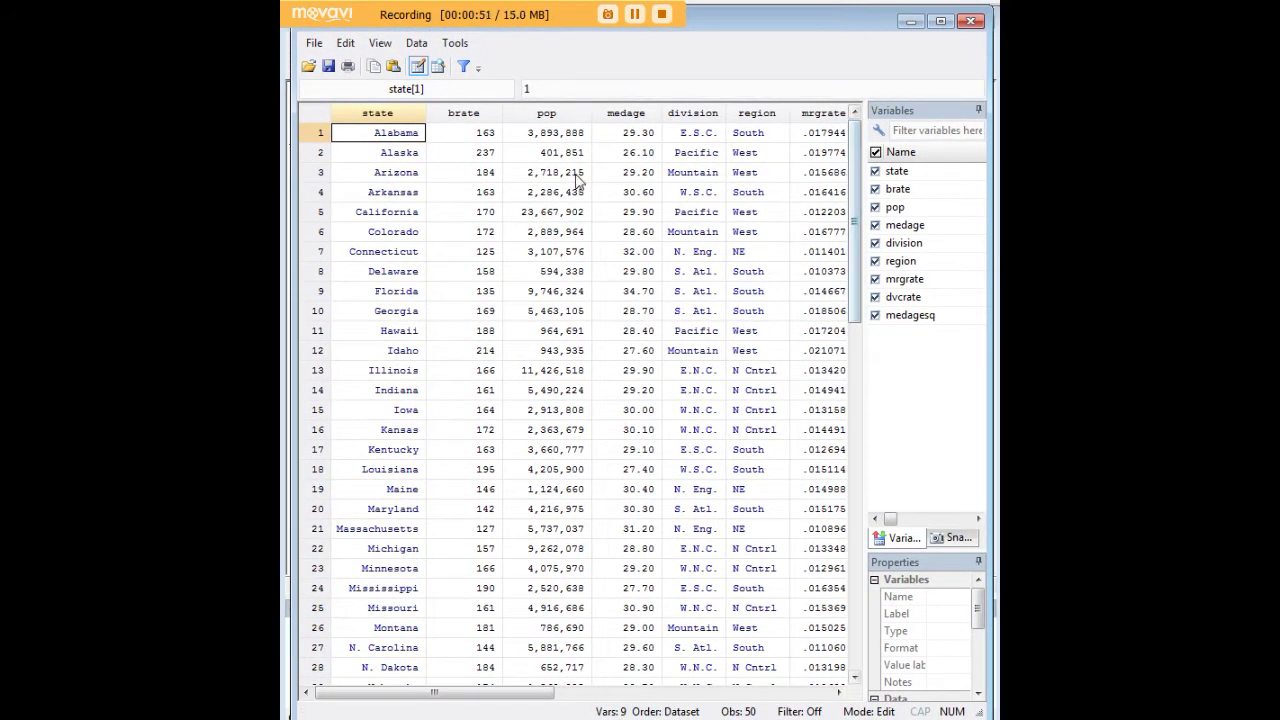
left_click(411, 140)
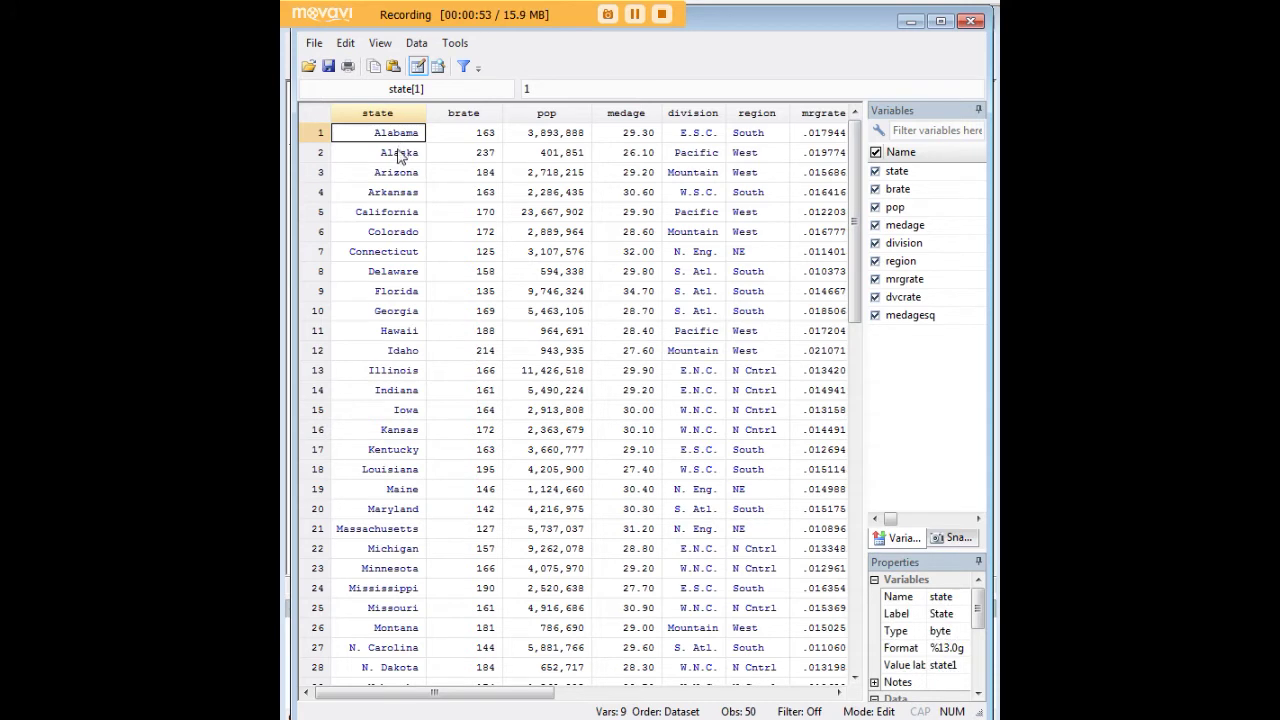
left_click(400, 154)
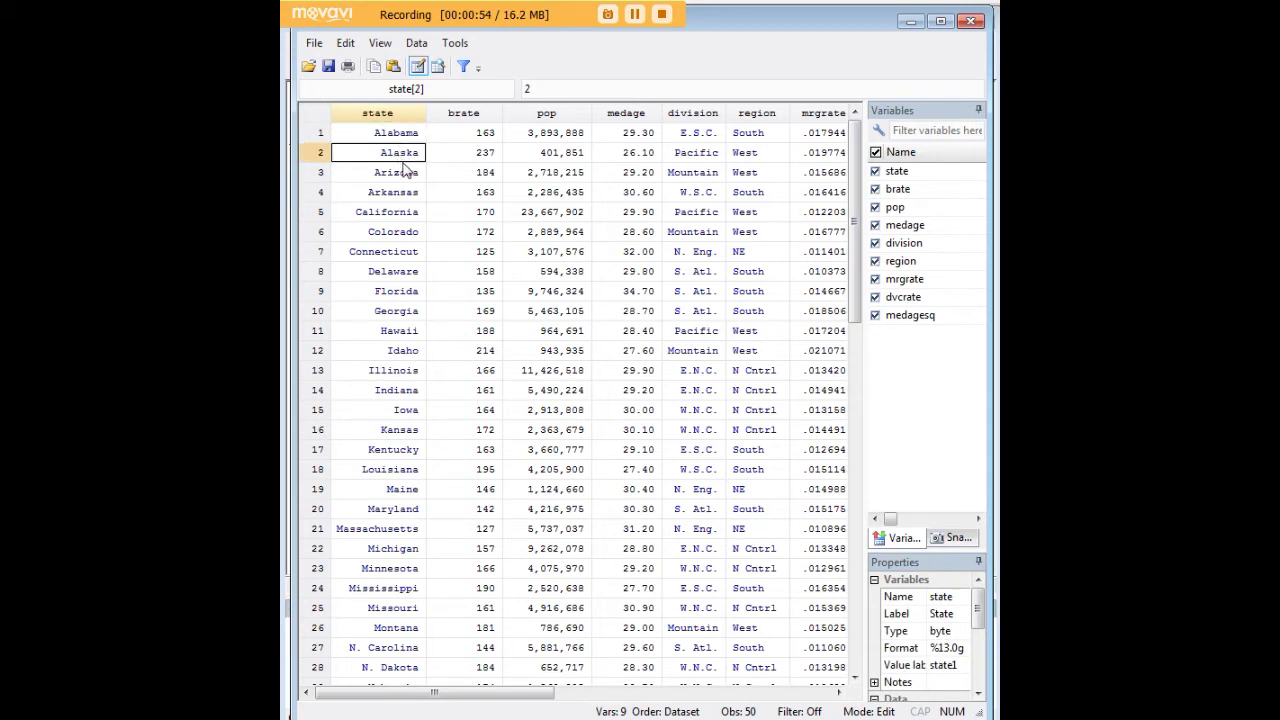
left_click(405, 141)
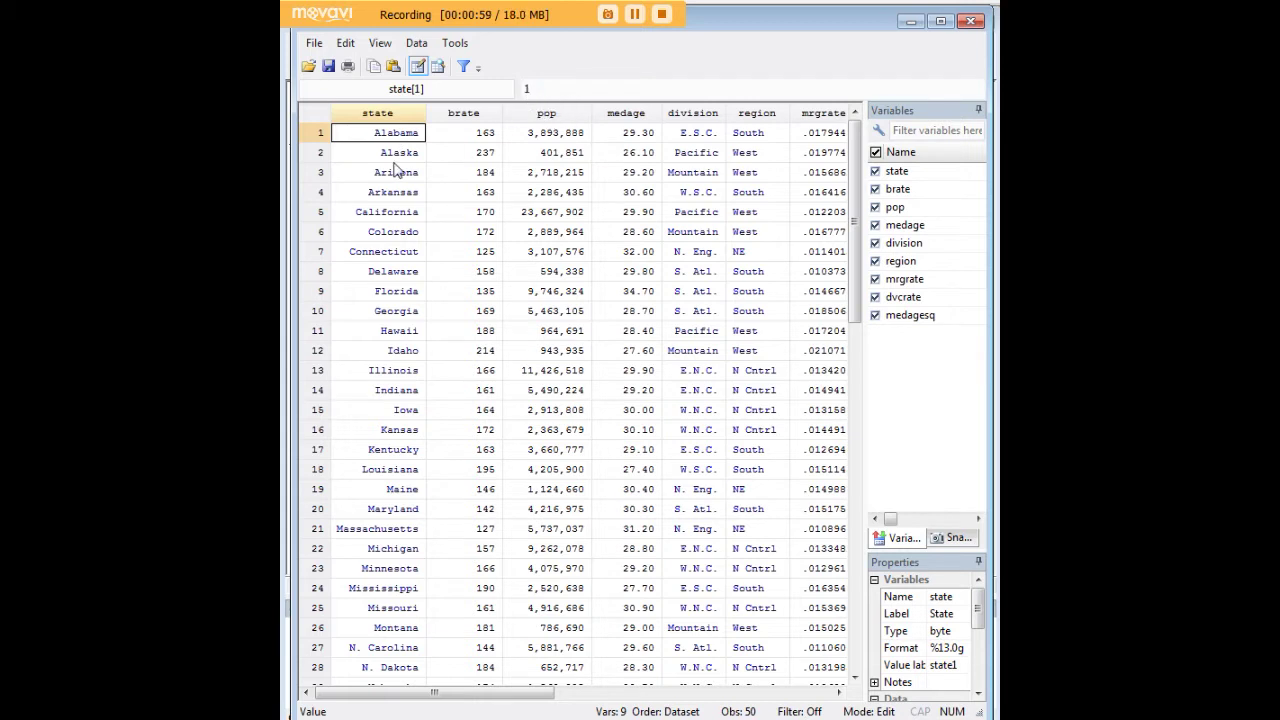
left_click(399, 158)
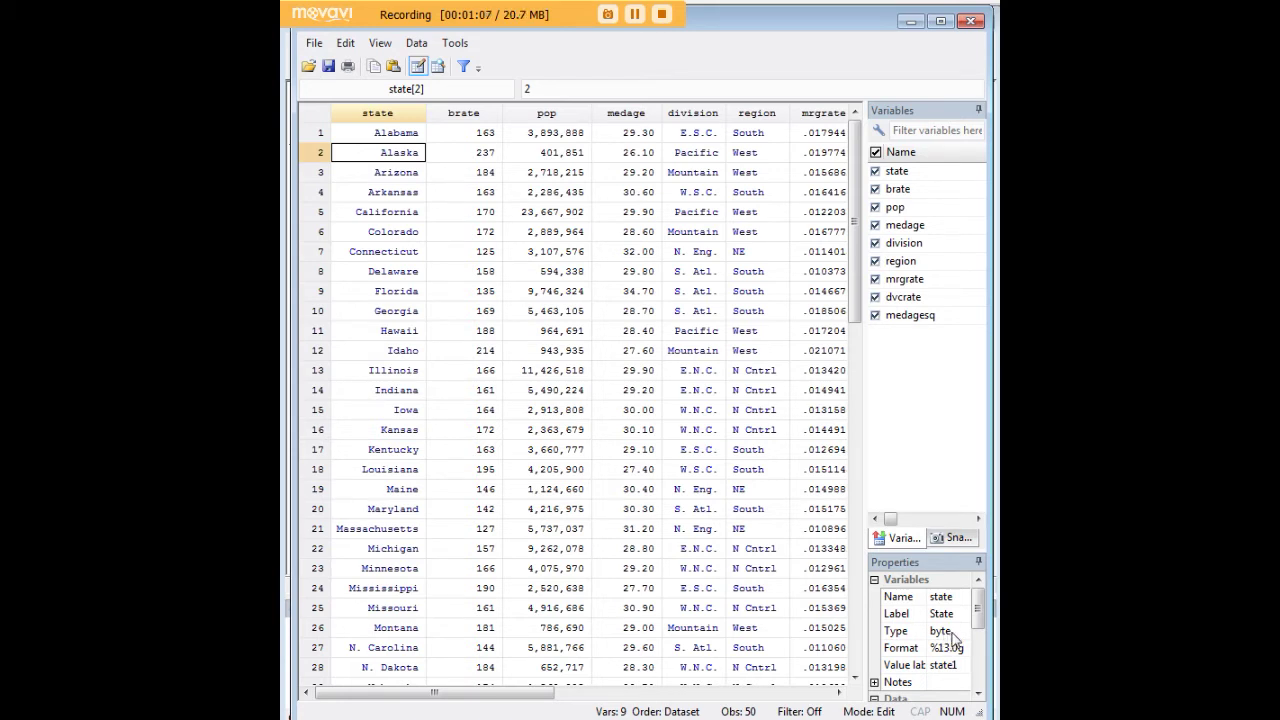
Check Arizona's state code and Alaska's division and region values, then minimize the editor
left_click(392, 177)
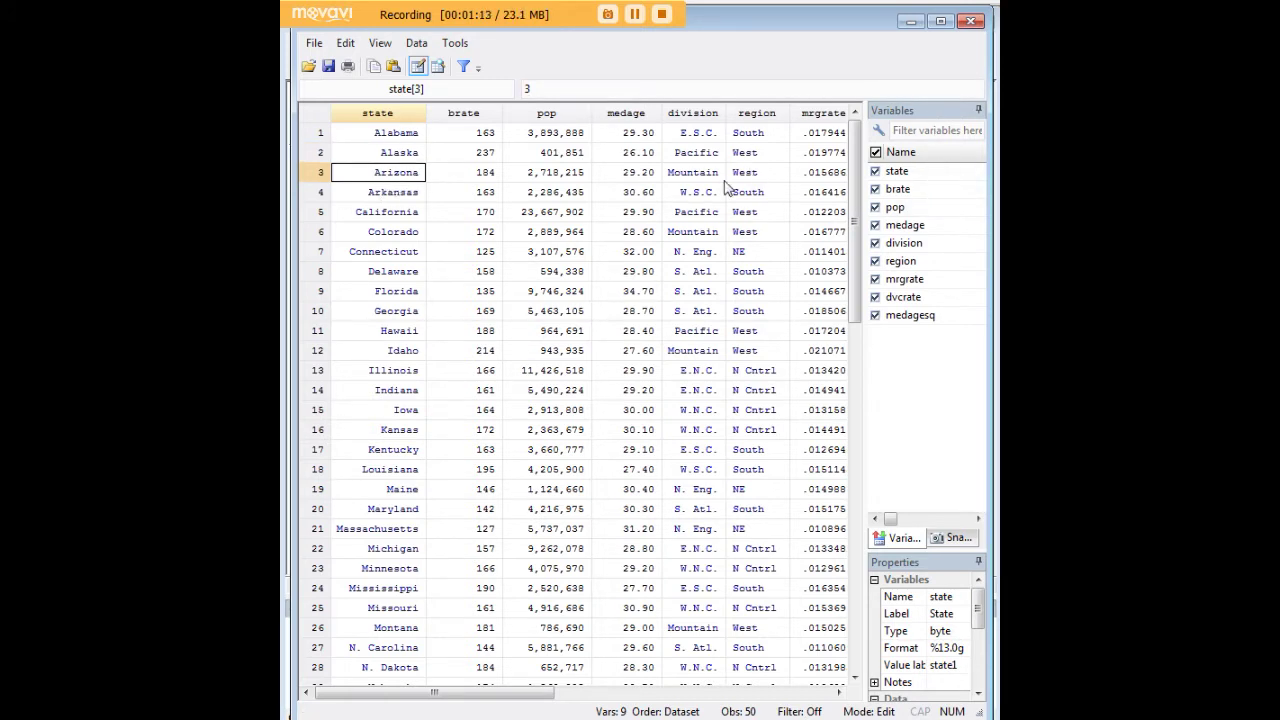
left_click(694, 159)
left_click(745, 155)
left_click(408, 155)
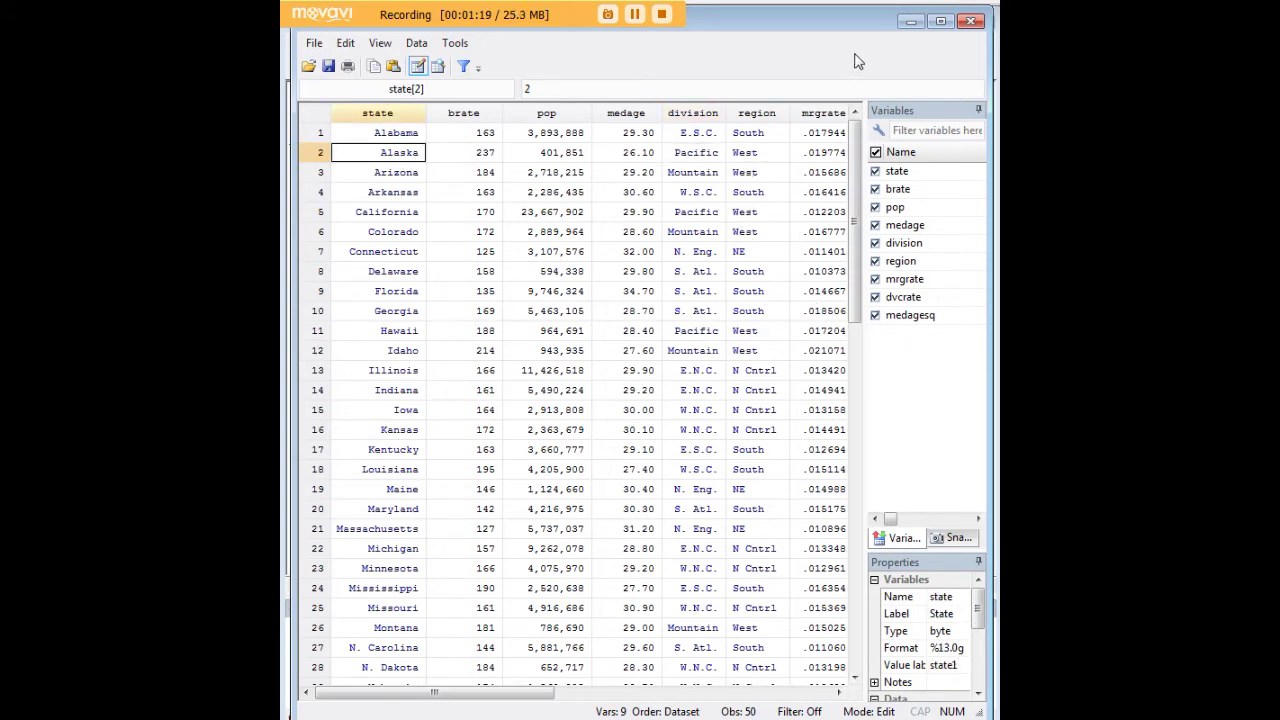
left_click(907, 22)
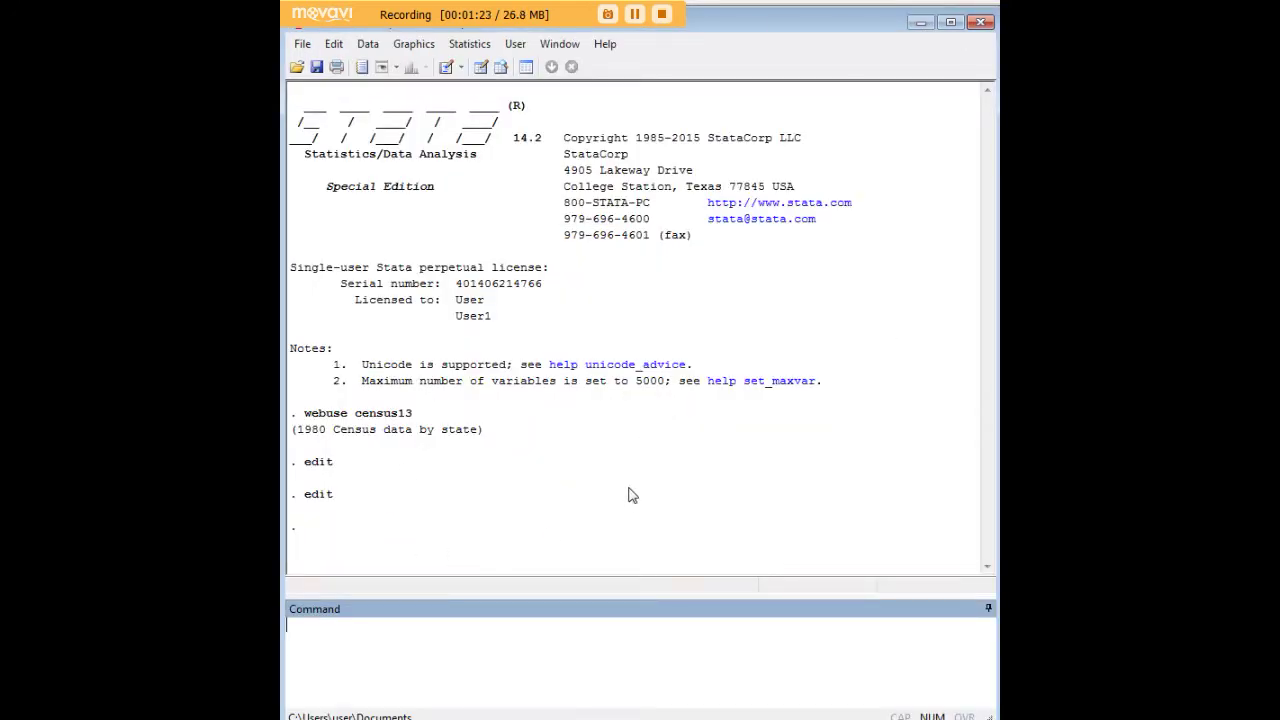
Run decode state, gen(statename) to create statename from the state labels
key("ctrl+v")
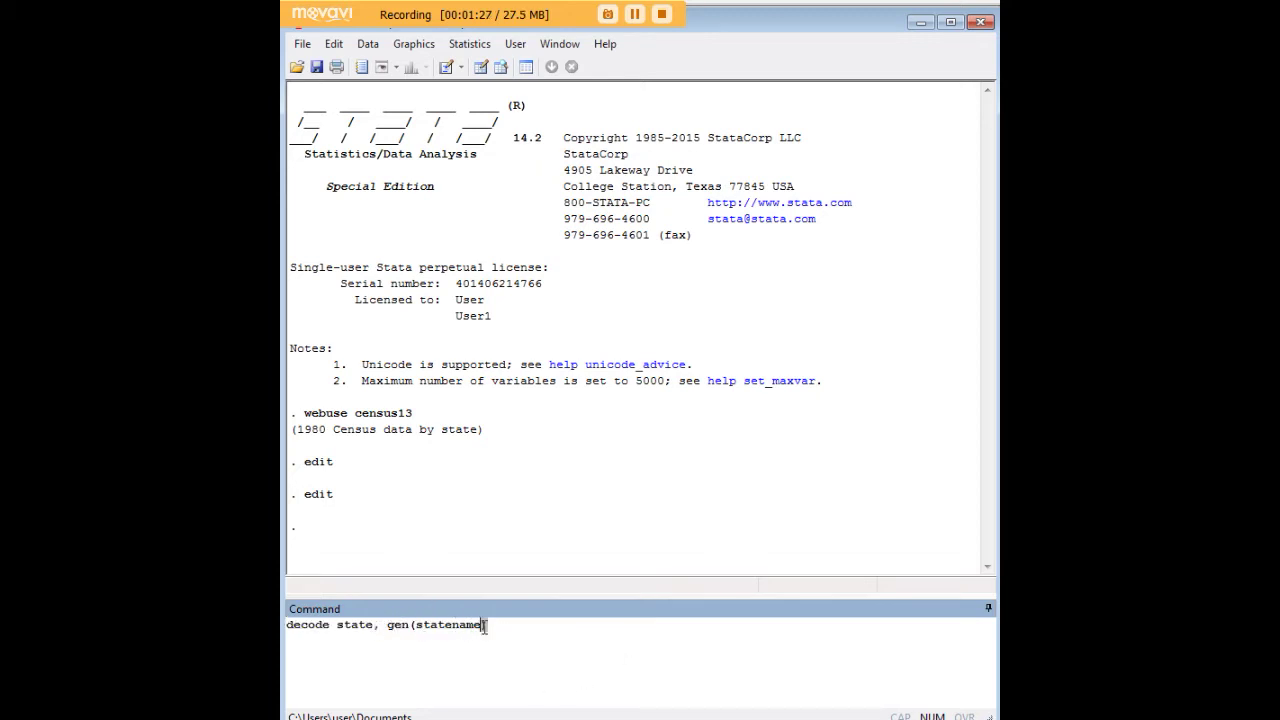
left_click_drag(488, 625, 387, 625)
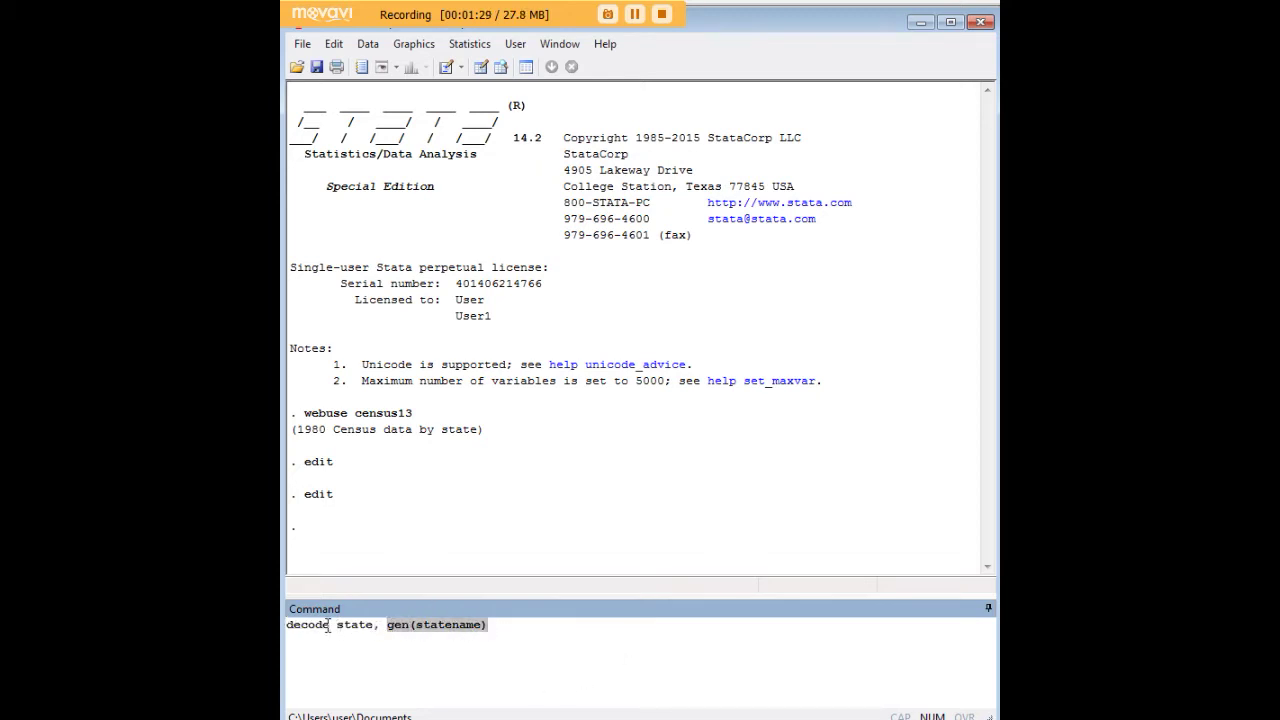
left_click_drag(332, 625, 373, 624)
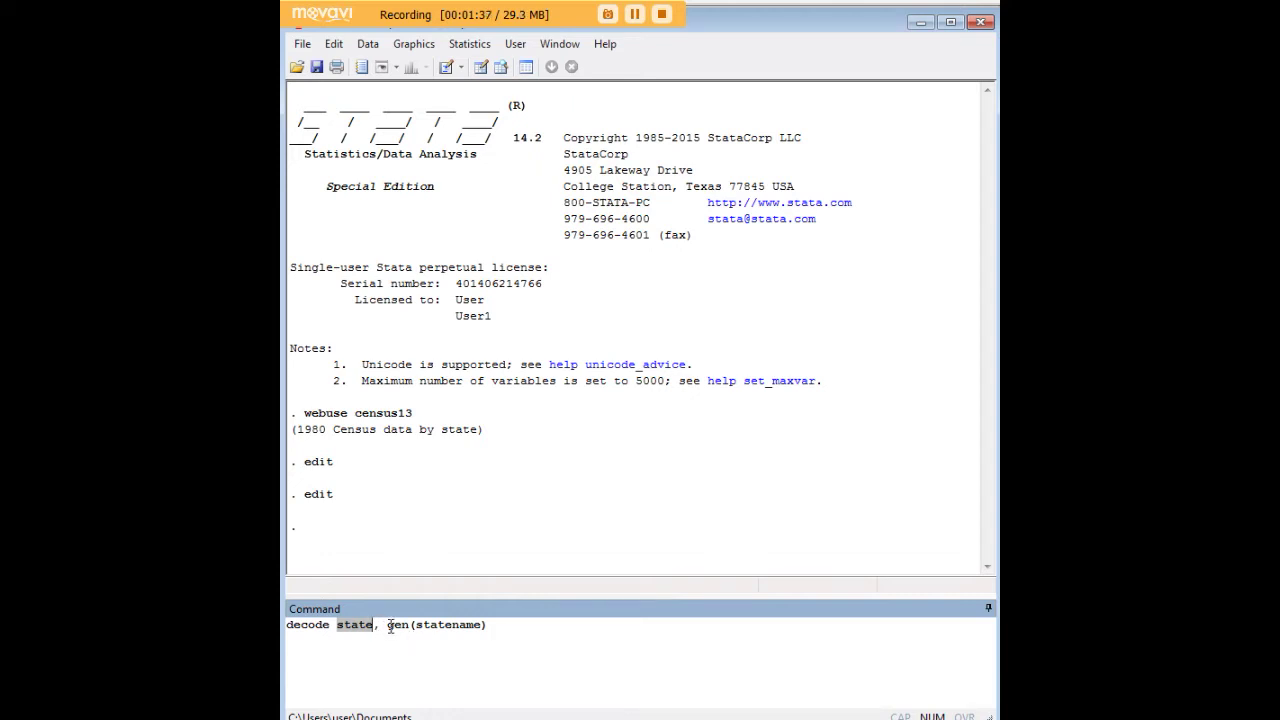
left_click_drag(388, 625, 410, 628)
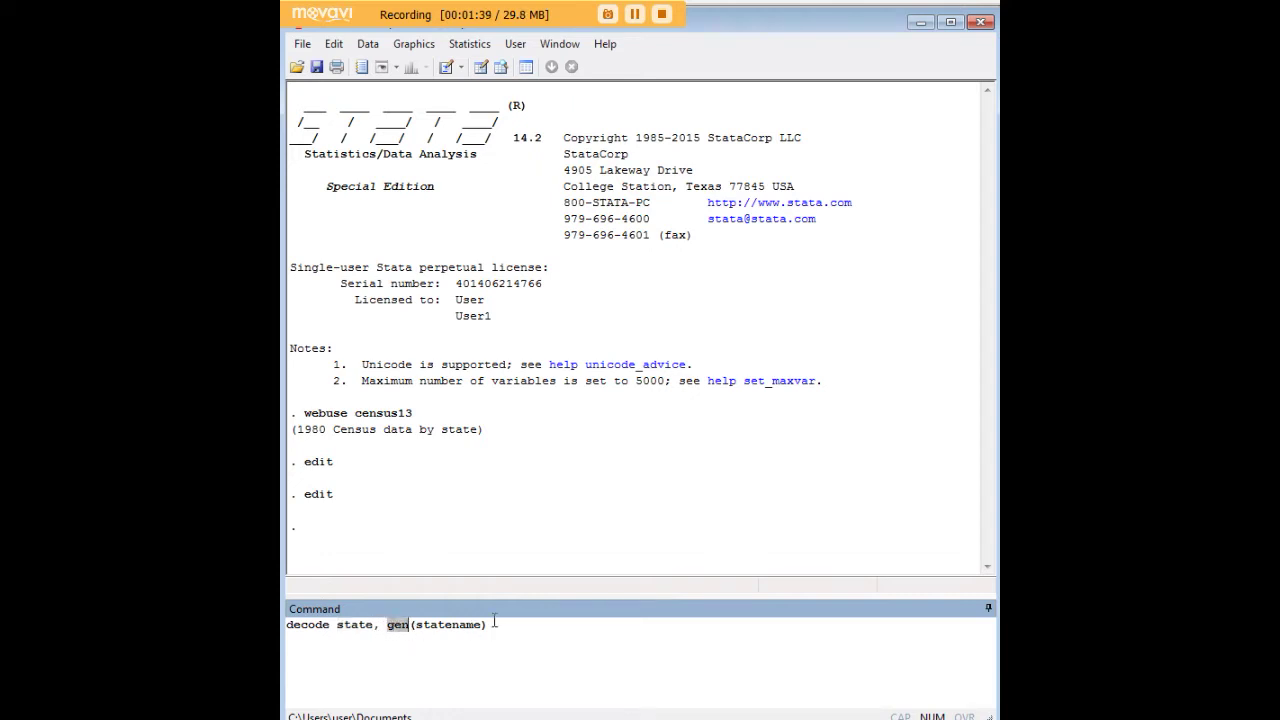
left_click_drag(488, 625, 422, 625)
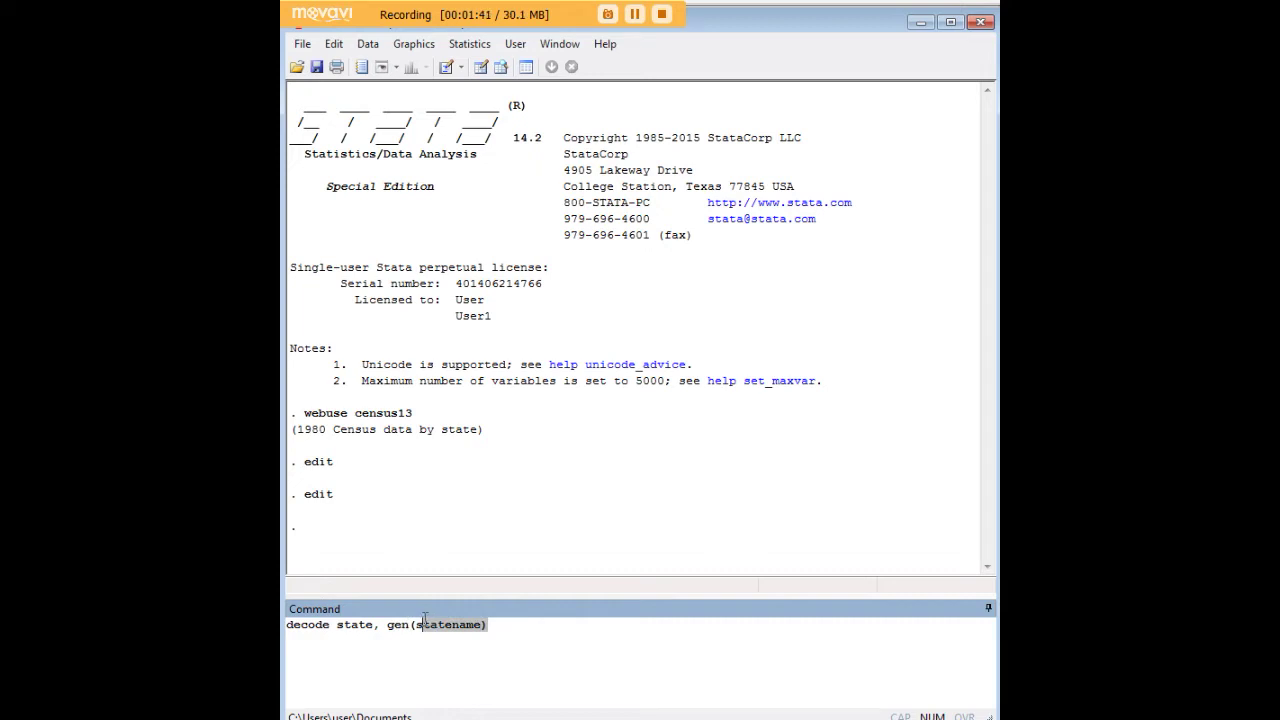
left_click(491, 625)
key("Return")
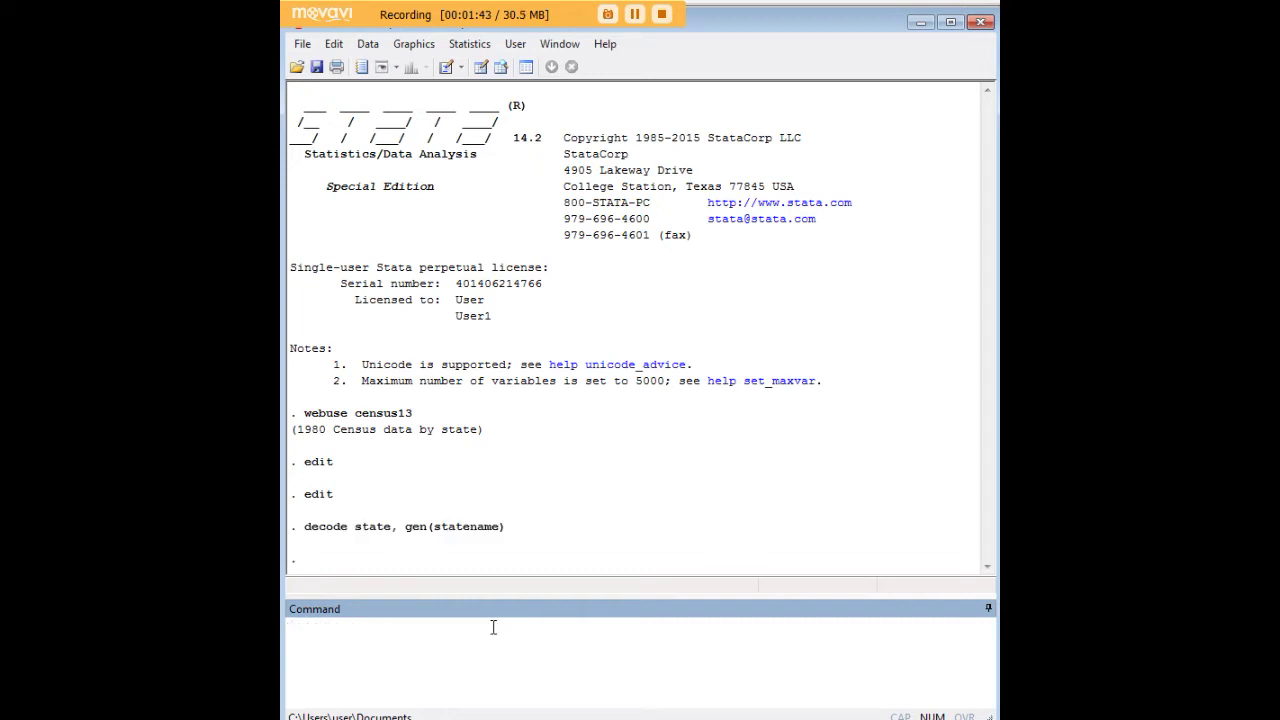
Check the statename column's Alabama, Alaska, Arizona and California entries in the data grid
key("Return")
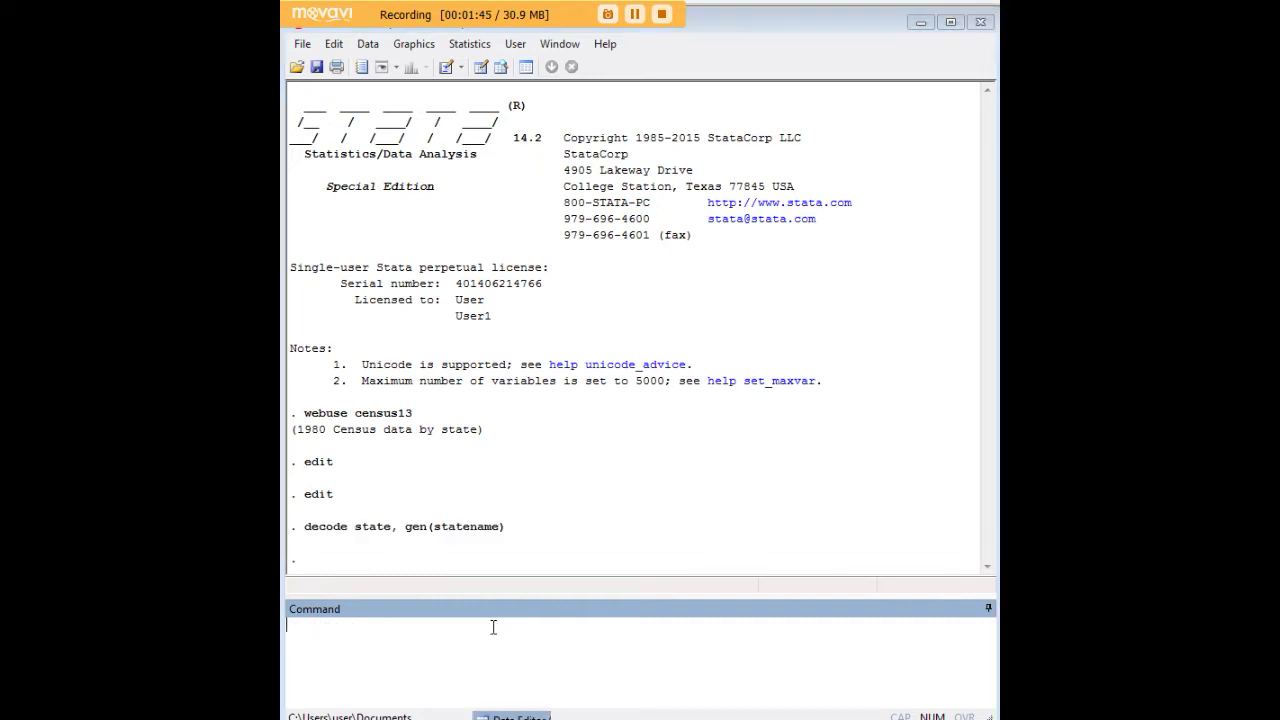
left_click_drag(497, 698, 657, 698)
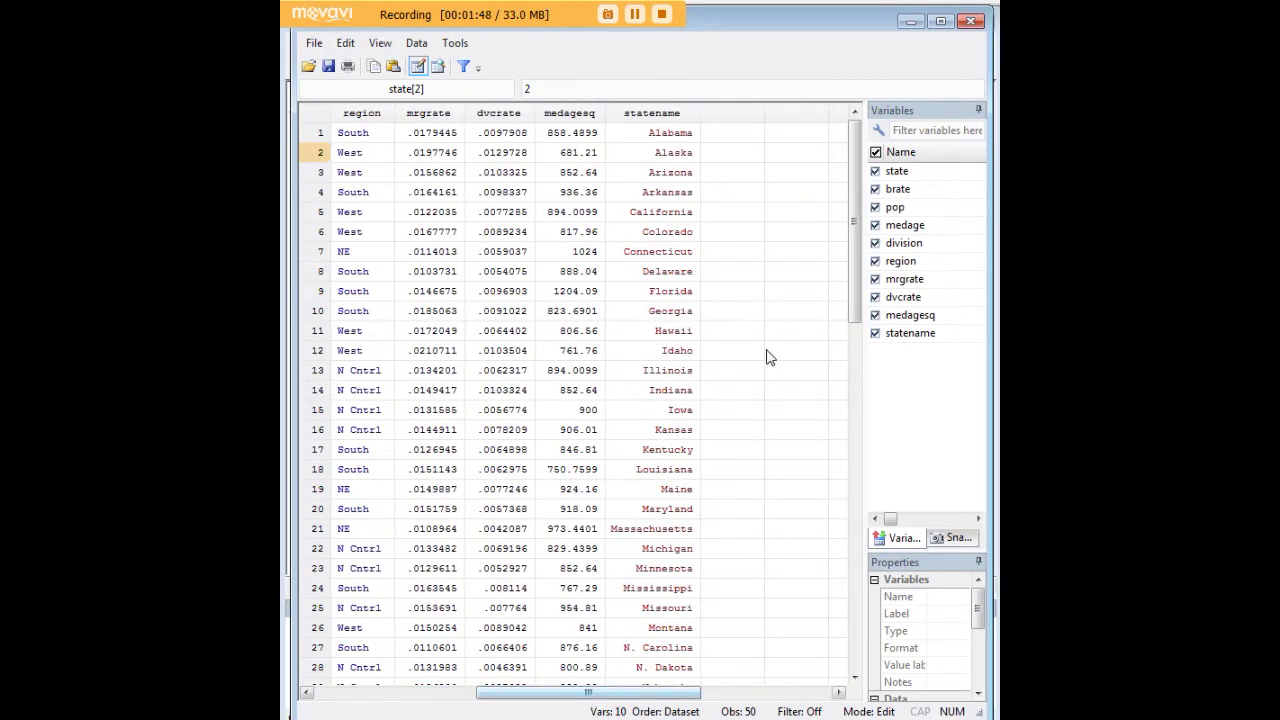
left_click(674, 113)
left_click(683, 140)
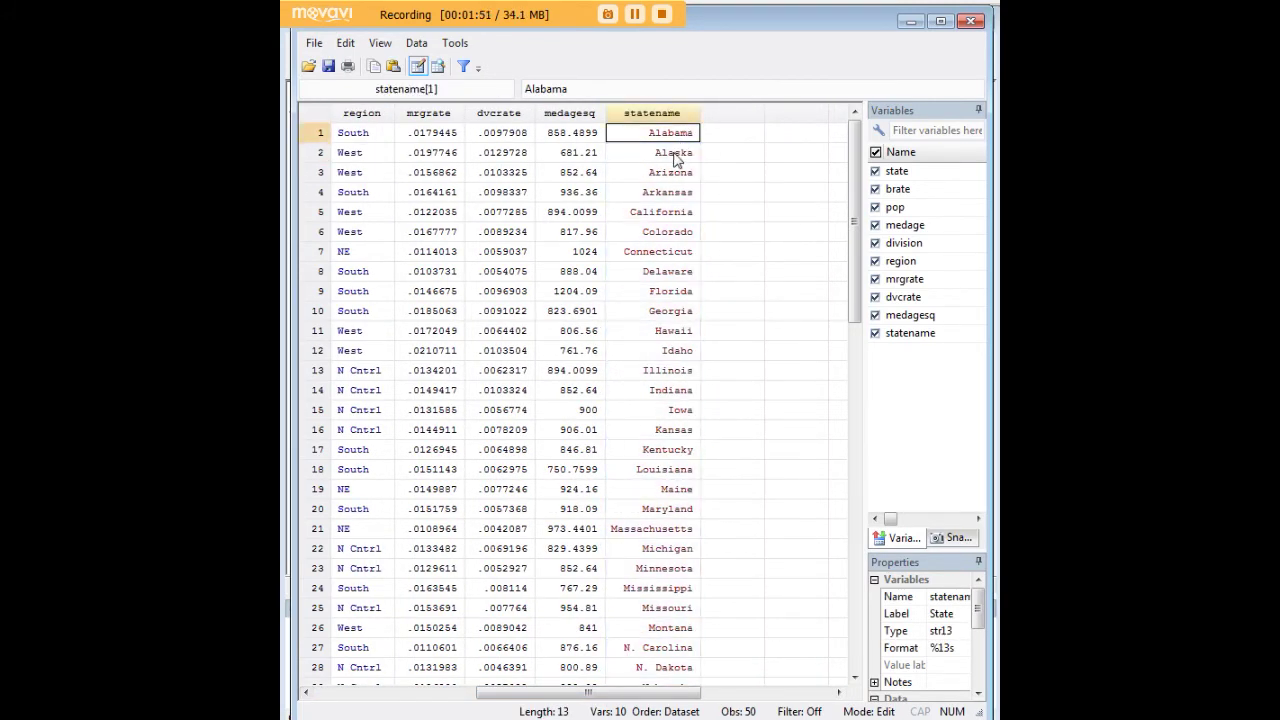
left_click(675, 153)
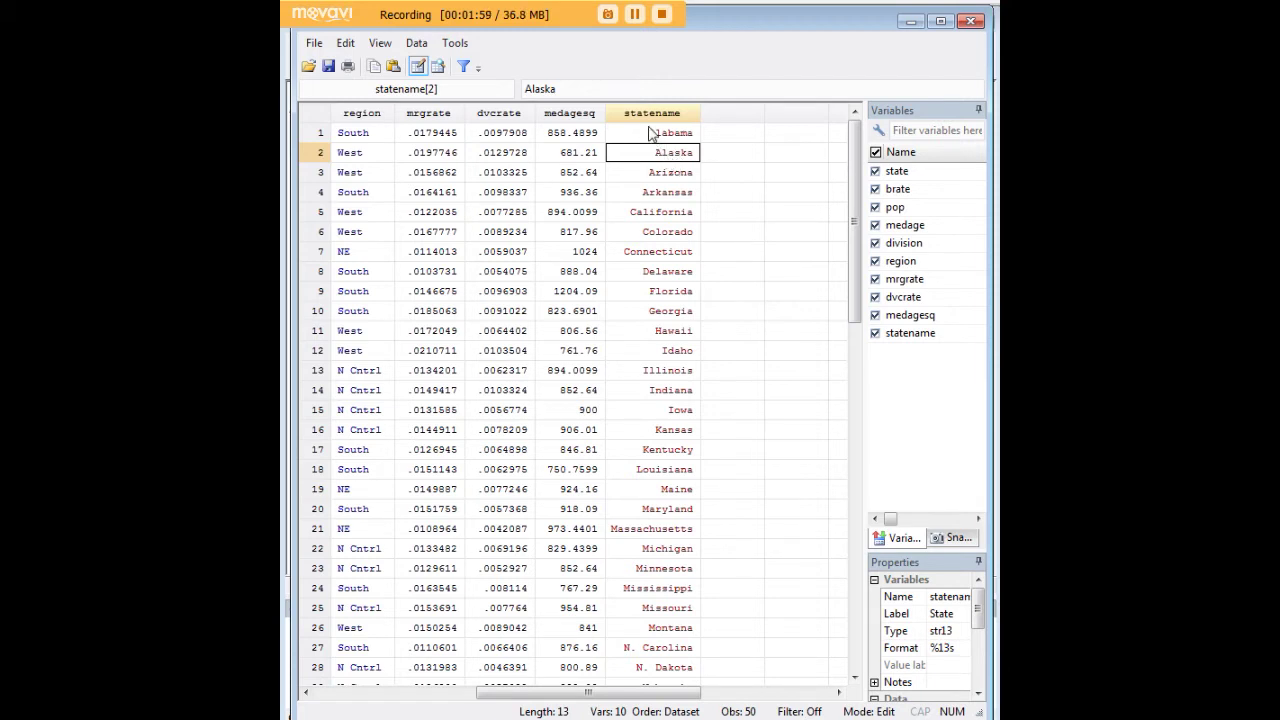
left_click(672, 177)
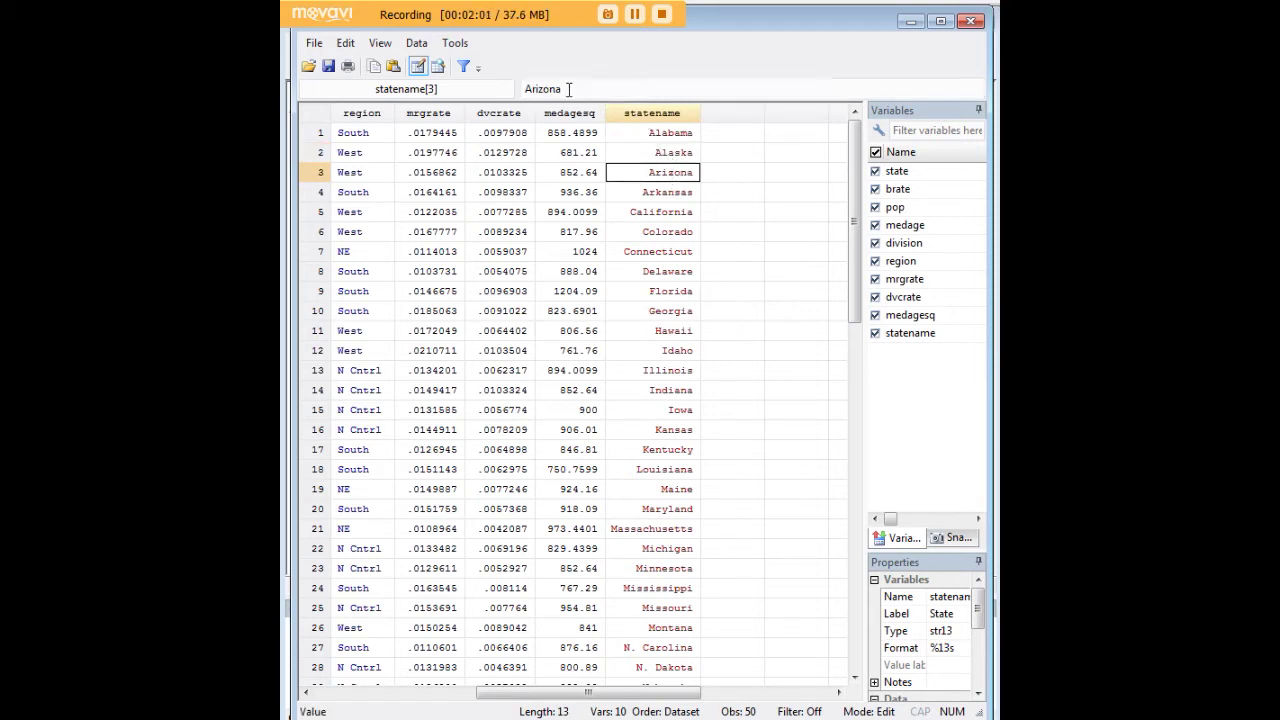
left_click(675, 214)
left_click(674, 175)
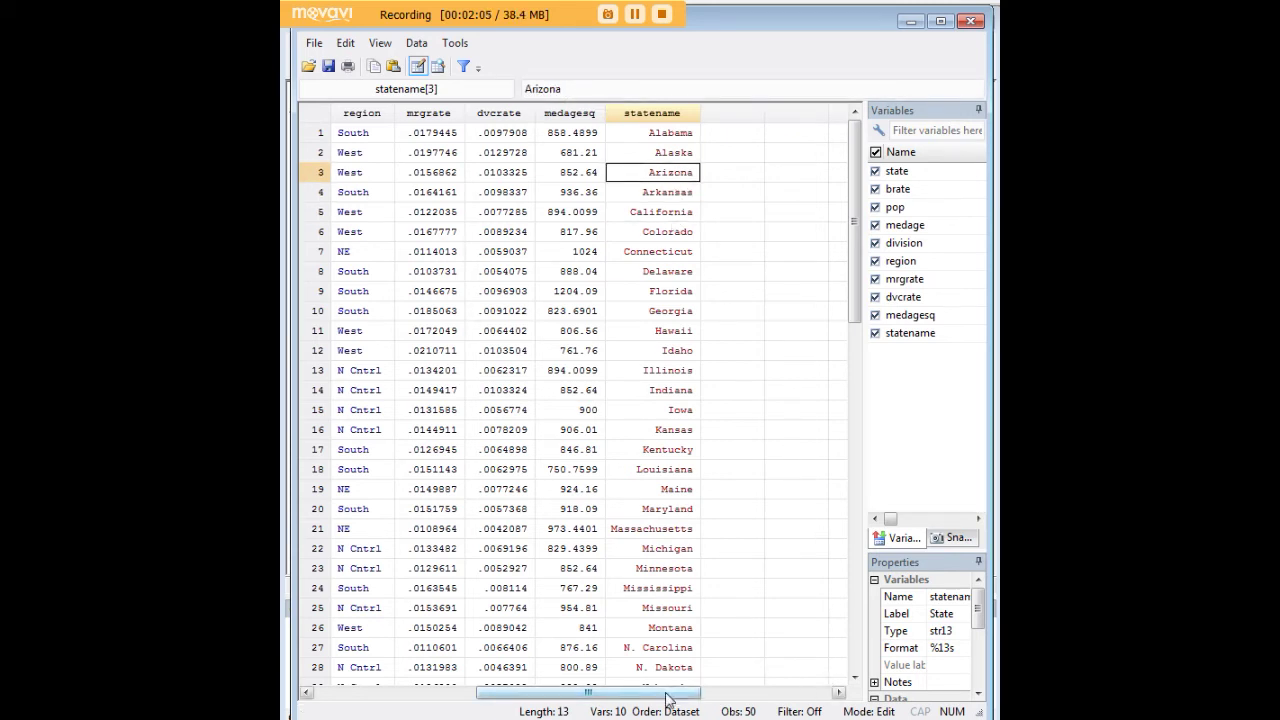
left_click_drag(667, 700, 506, 698)
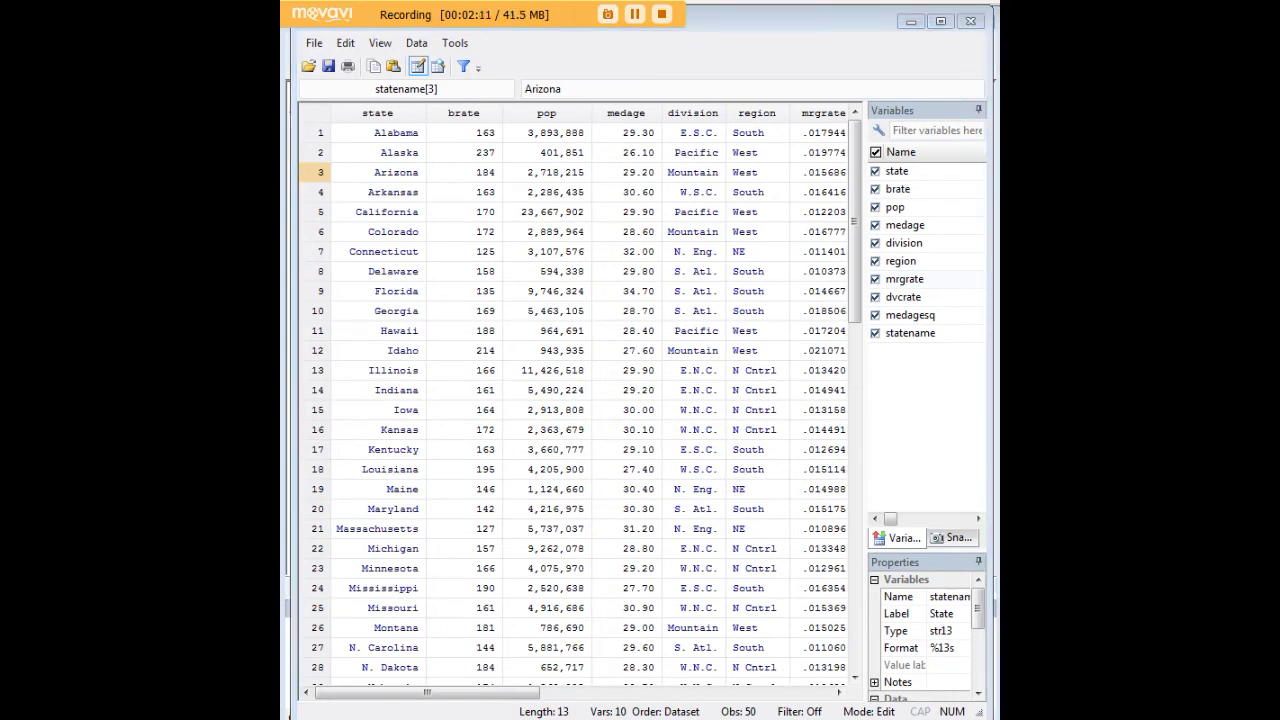
left_click(970, 21)
Label statename "State Name" and run tabdisp statename, cell(state) to list all states
type("label variable statename \"State Name\"")
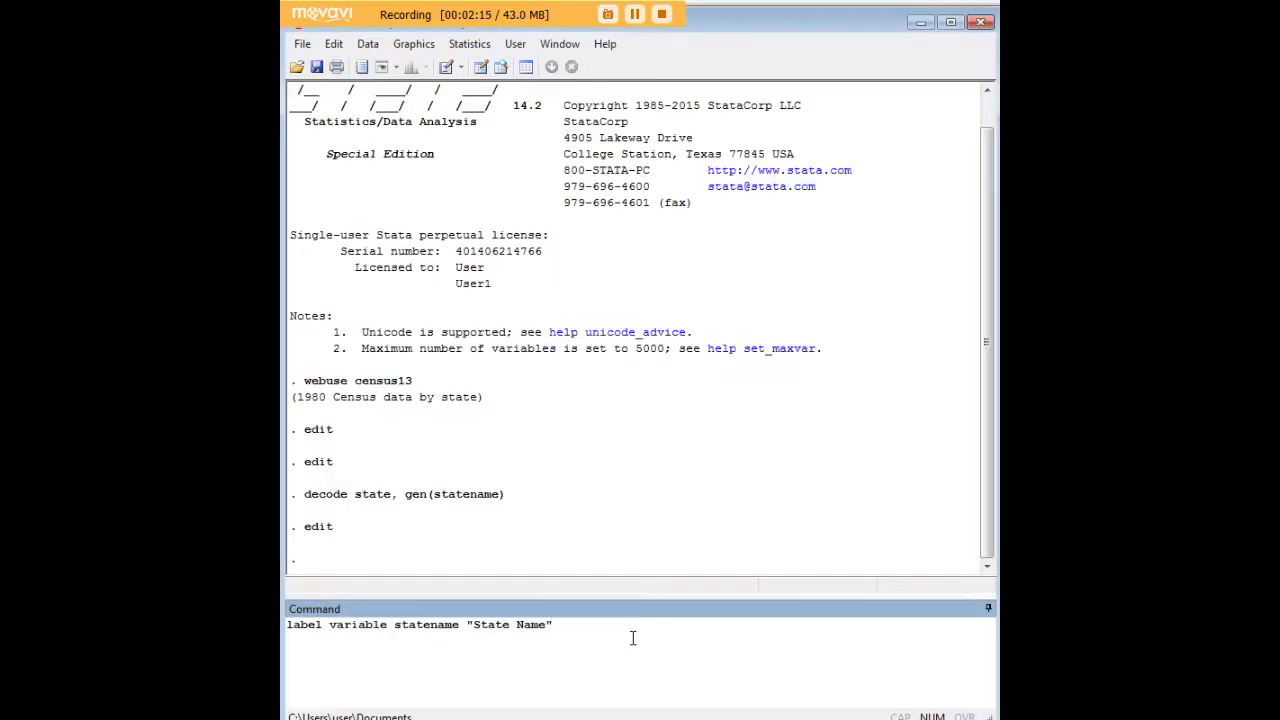
key("Return")
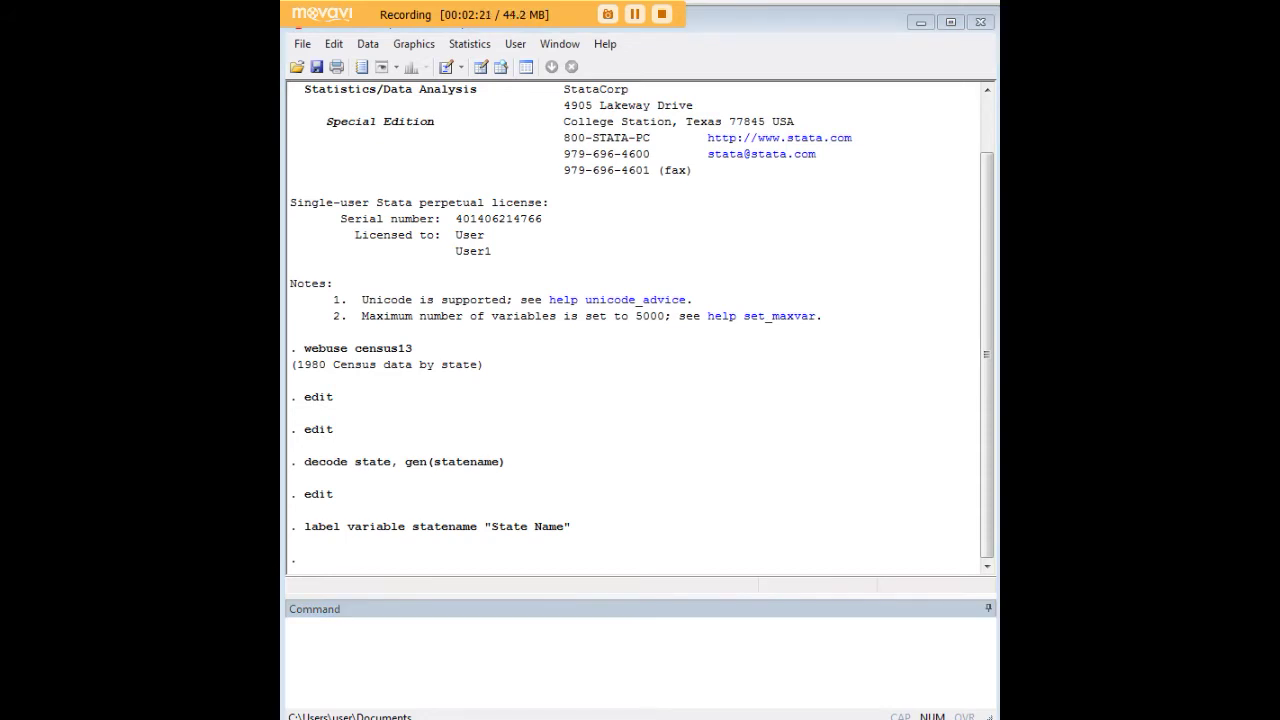
left_click(840, 640)
type("tabdisp statename, cell(state)")
key("Return")
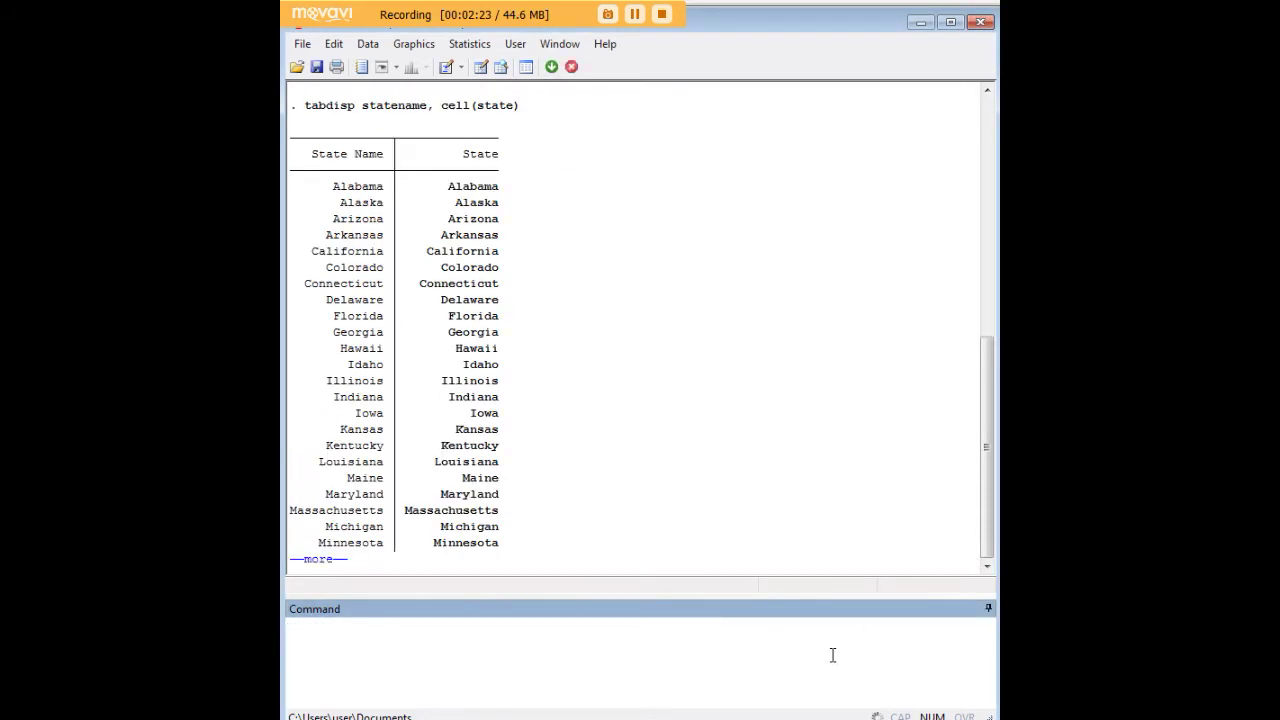
left_click(316, 559)
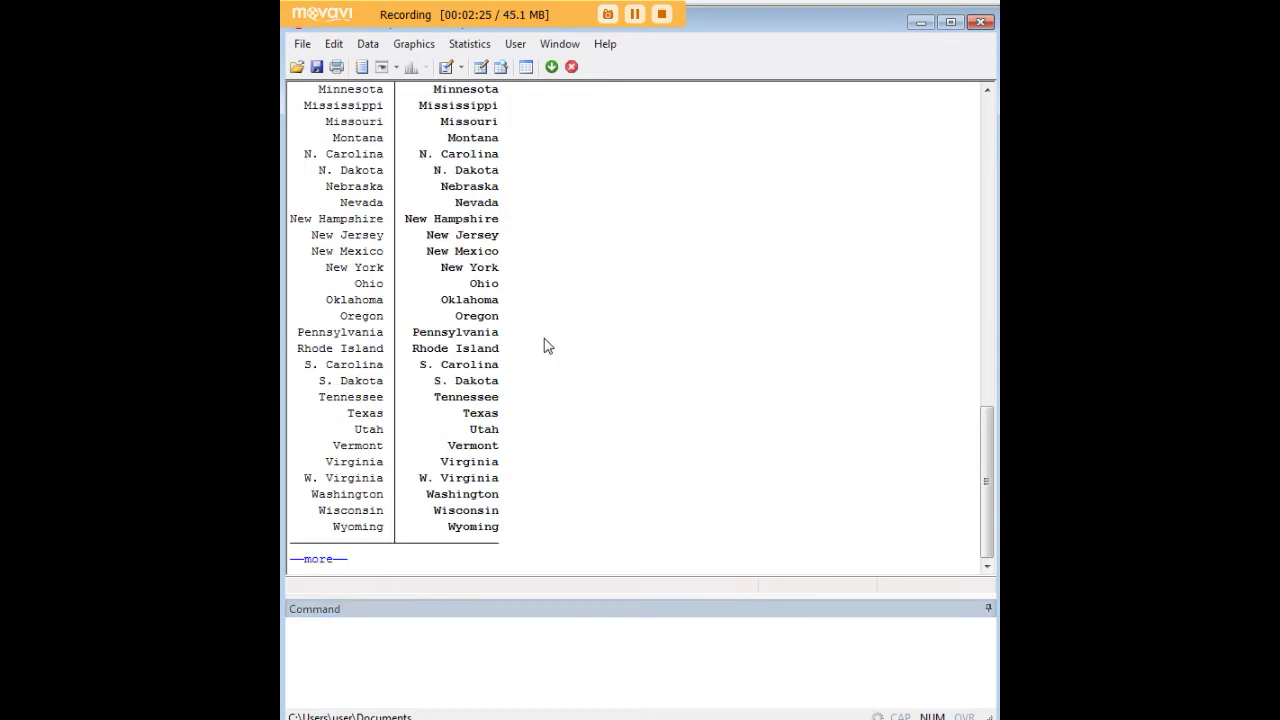
scroll(550, 360, "up", 5)
scroll(555, 370, "up", 8)
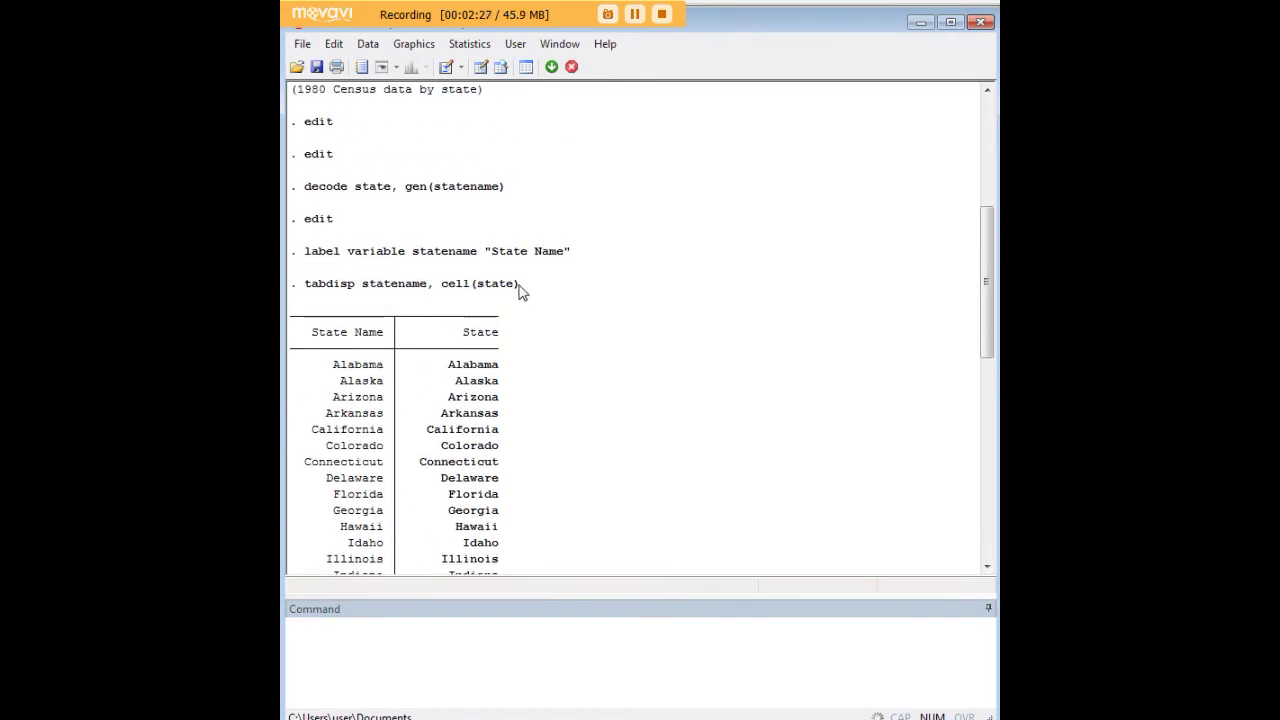
left_click_drag(520, 289, 306, 294)
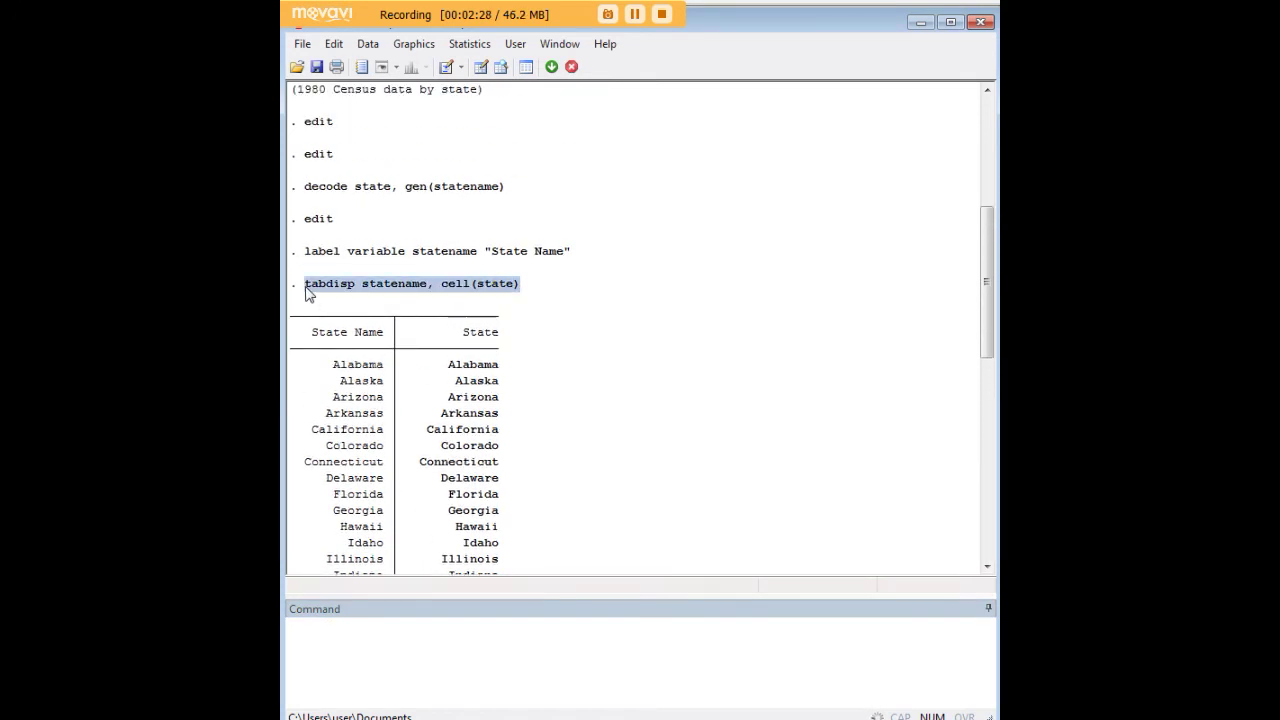
left_click(451, 294)
left_click_drag(491, 255, 556, 260)
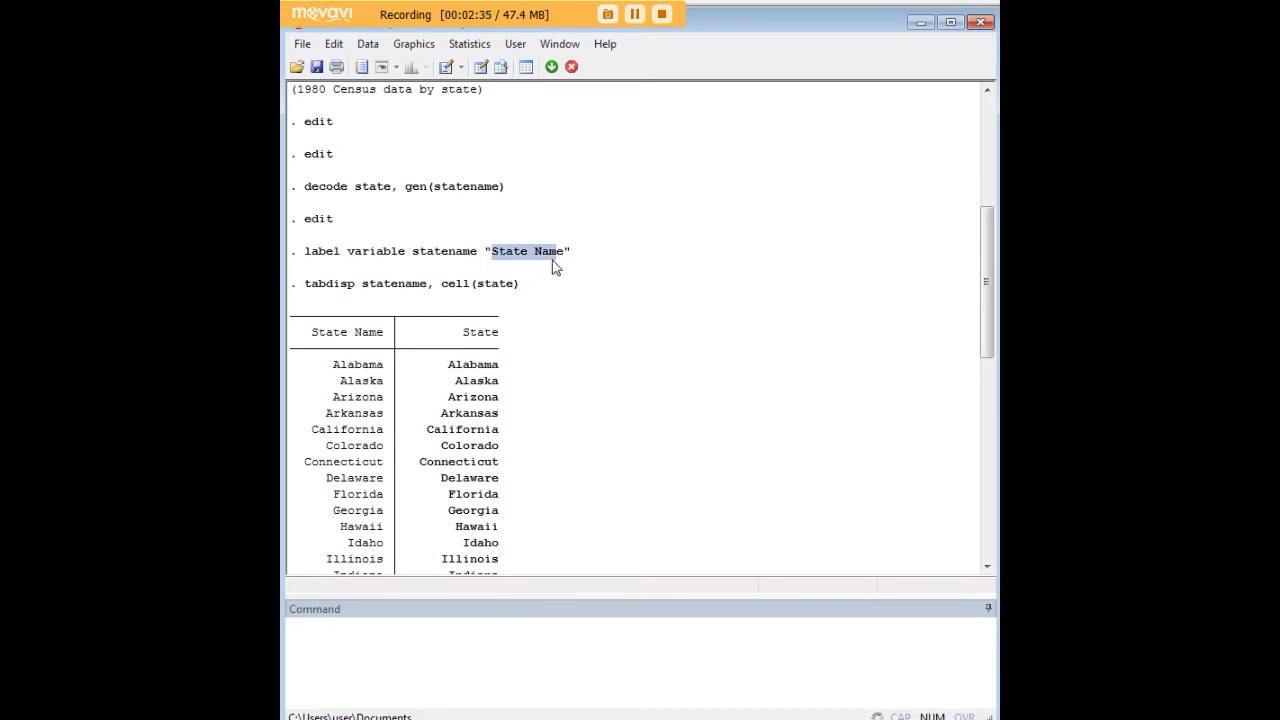
left_click_drag(433, 187, 463, 187)
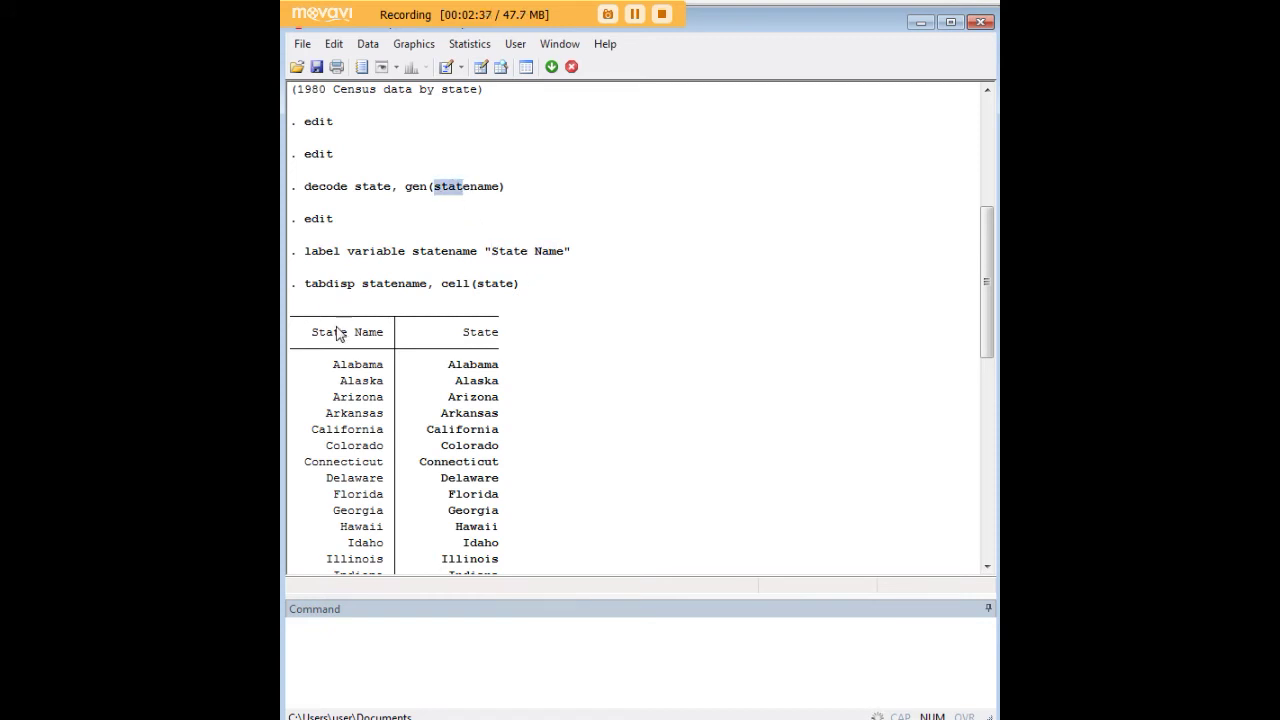
left_click_drag(462, 337, 500, 342)
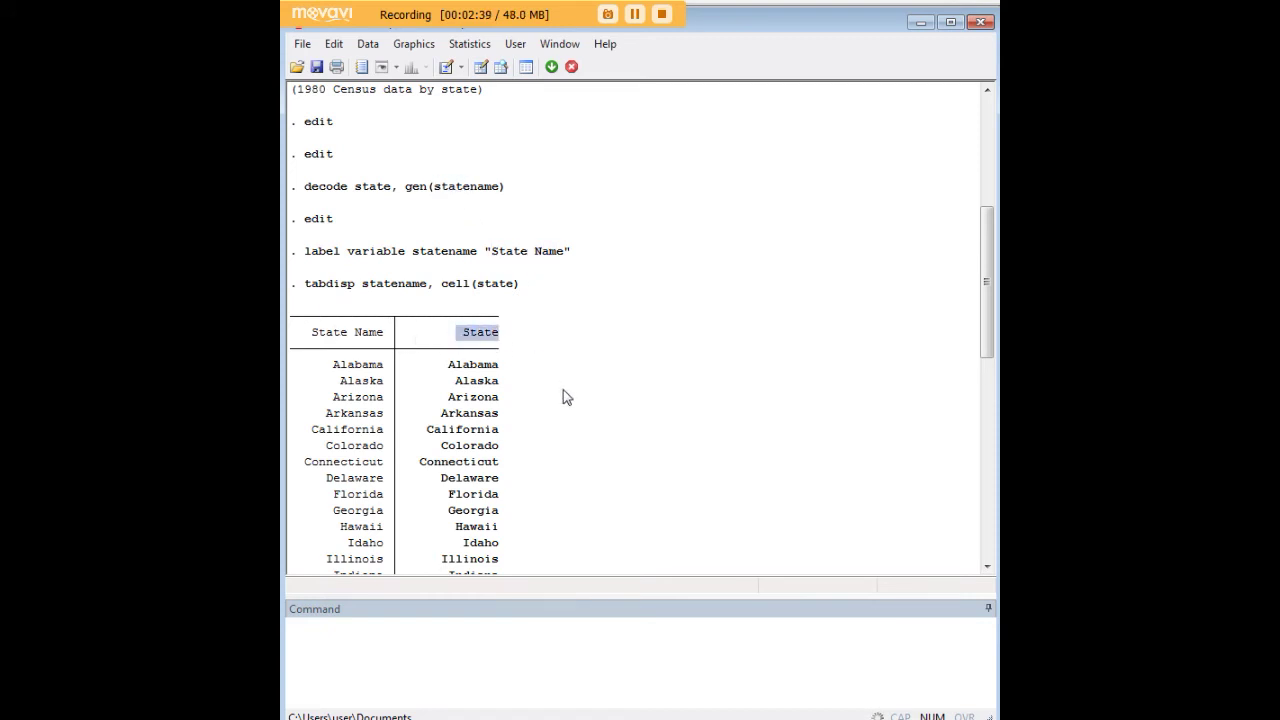
scroll(520, 408, "down", 4)
scroll(522, 408, "up", 3)
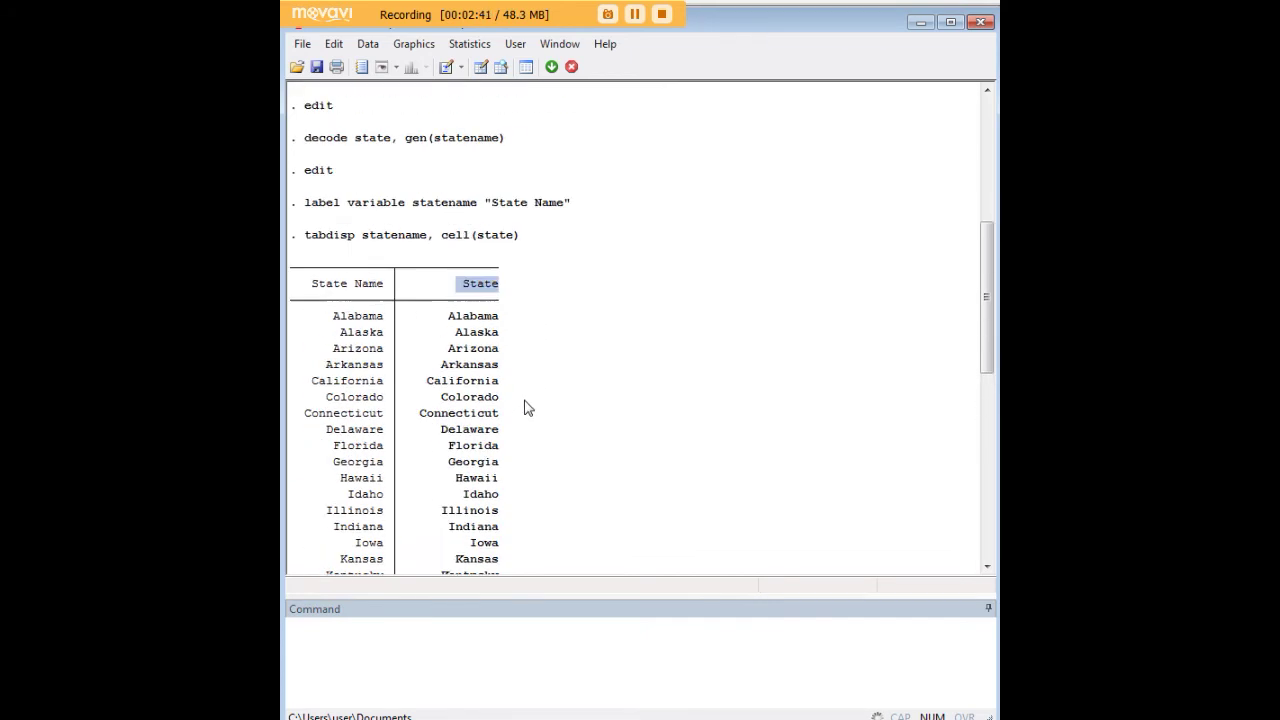
scroll(528, 408, "down", 4)
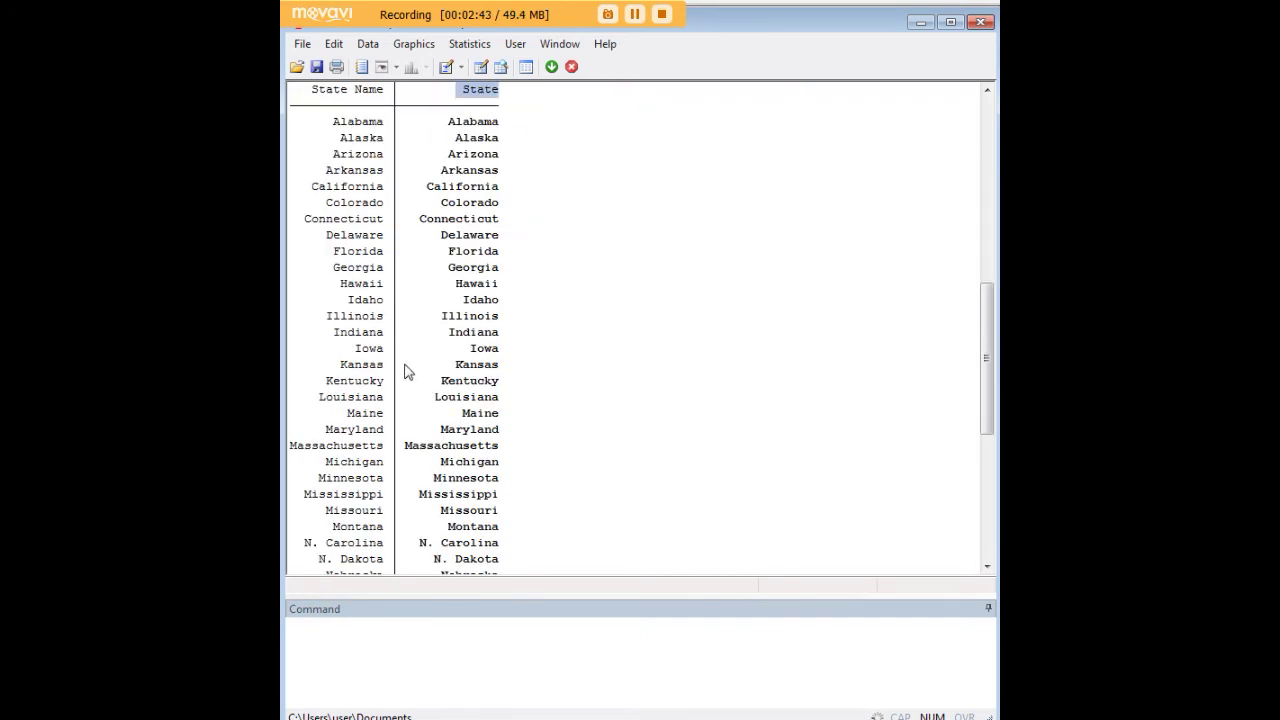
scroll(412, 370, "up", 3)
left_click_drag(445, 274, 499, 288)
left_click(476, 280)
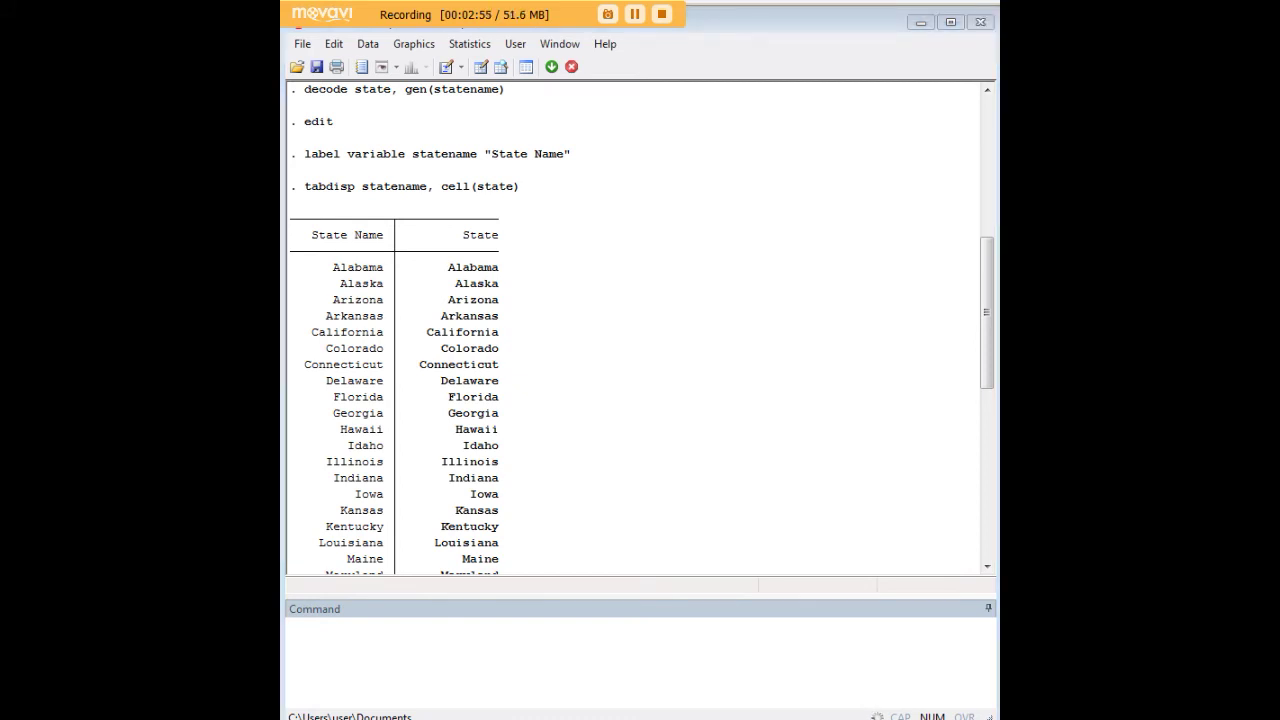
Run encode statename, gen(stateid) to create the numeric stateid variable
left_click(750, 634)
type("encode statename, gen(stateid)")
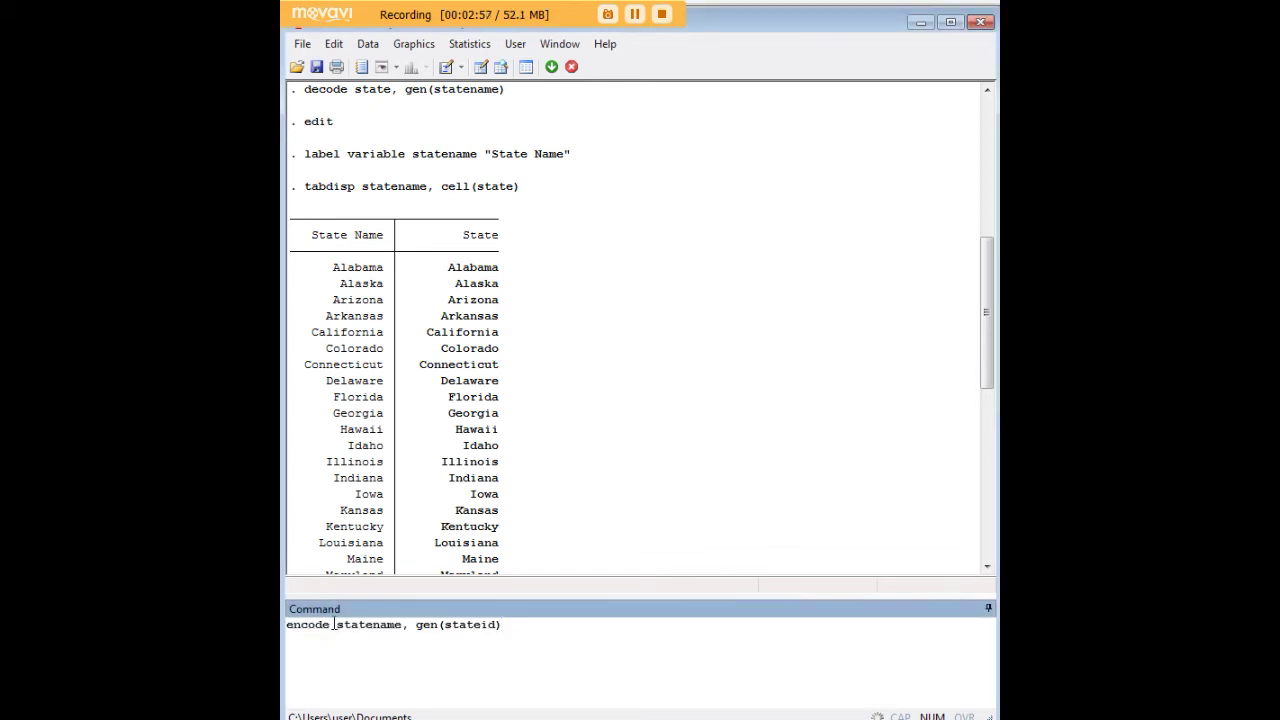
left_click_drag(339, 628, 402, 624)
left_click_drag(445, 625, 498, 628)
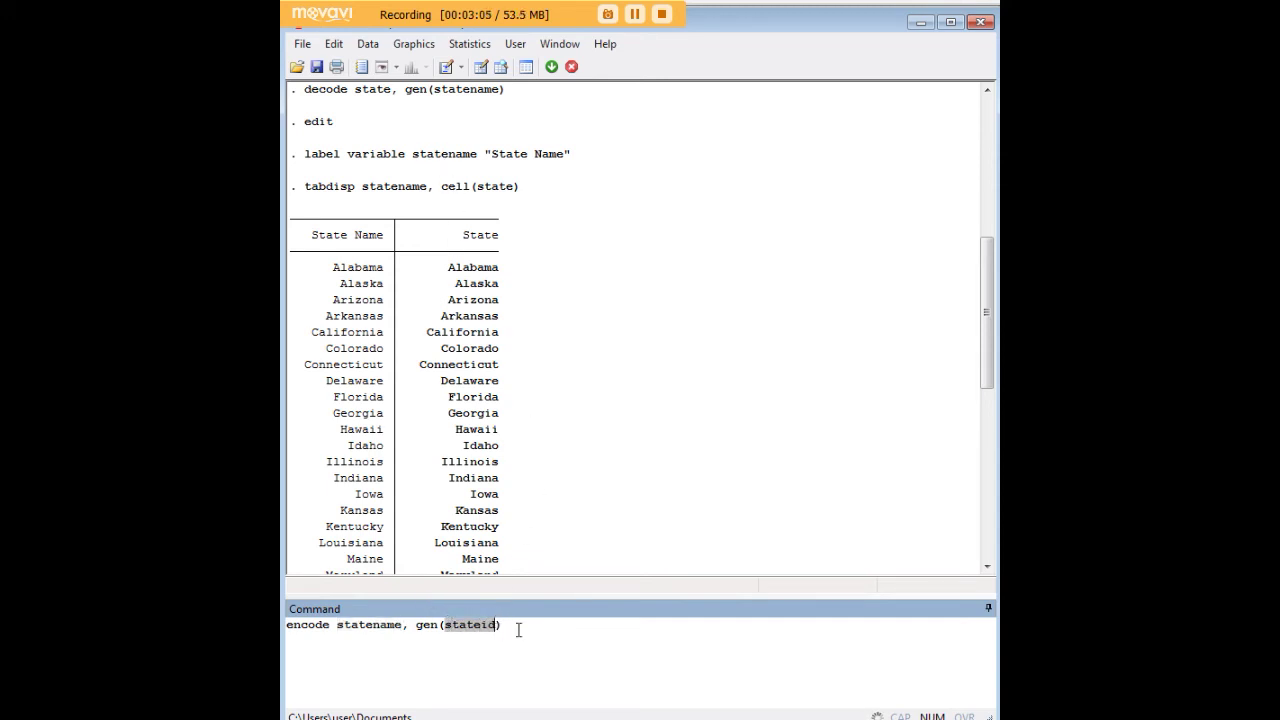
left_click(515, 628)
key("Return")
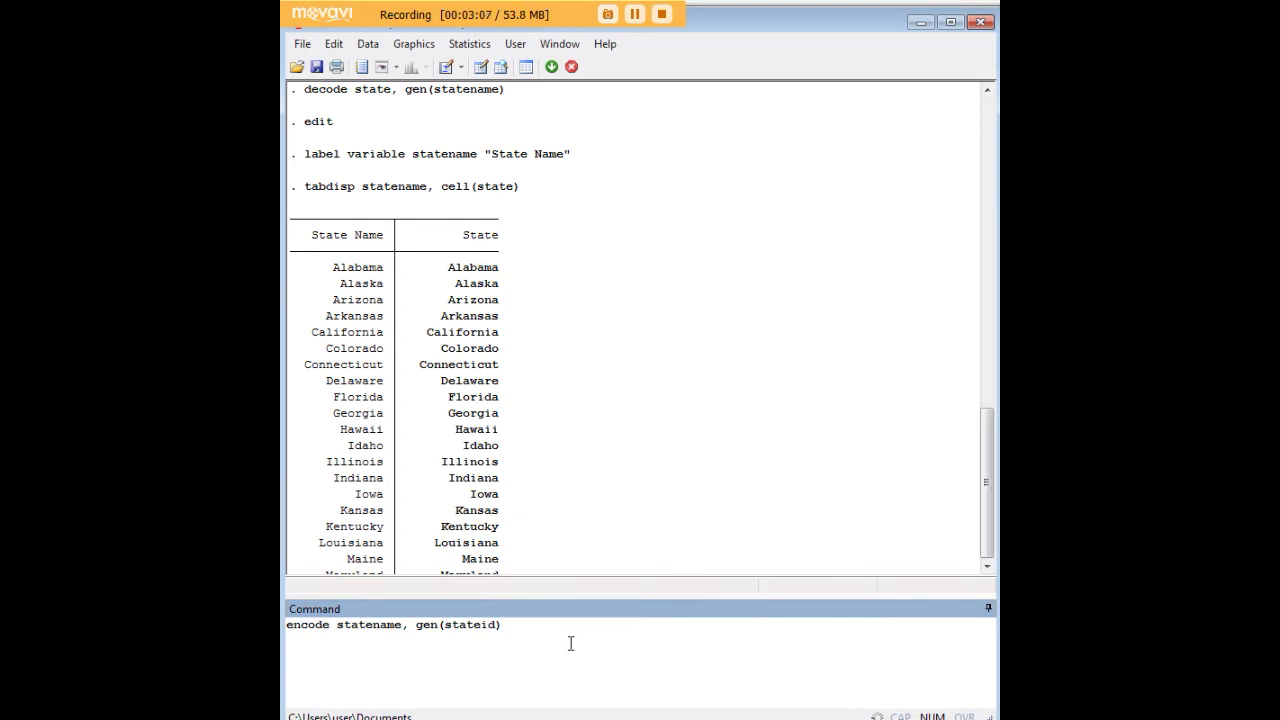
key("Return")
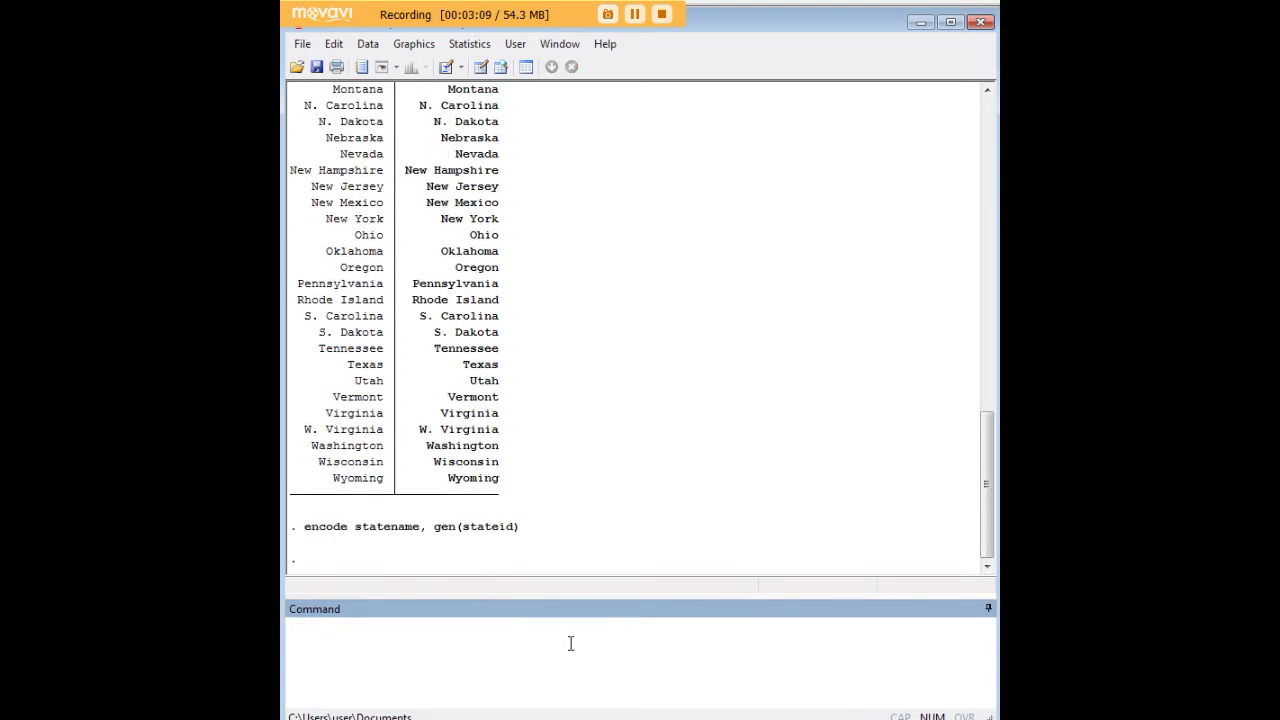
type("edit")
key("Return")
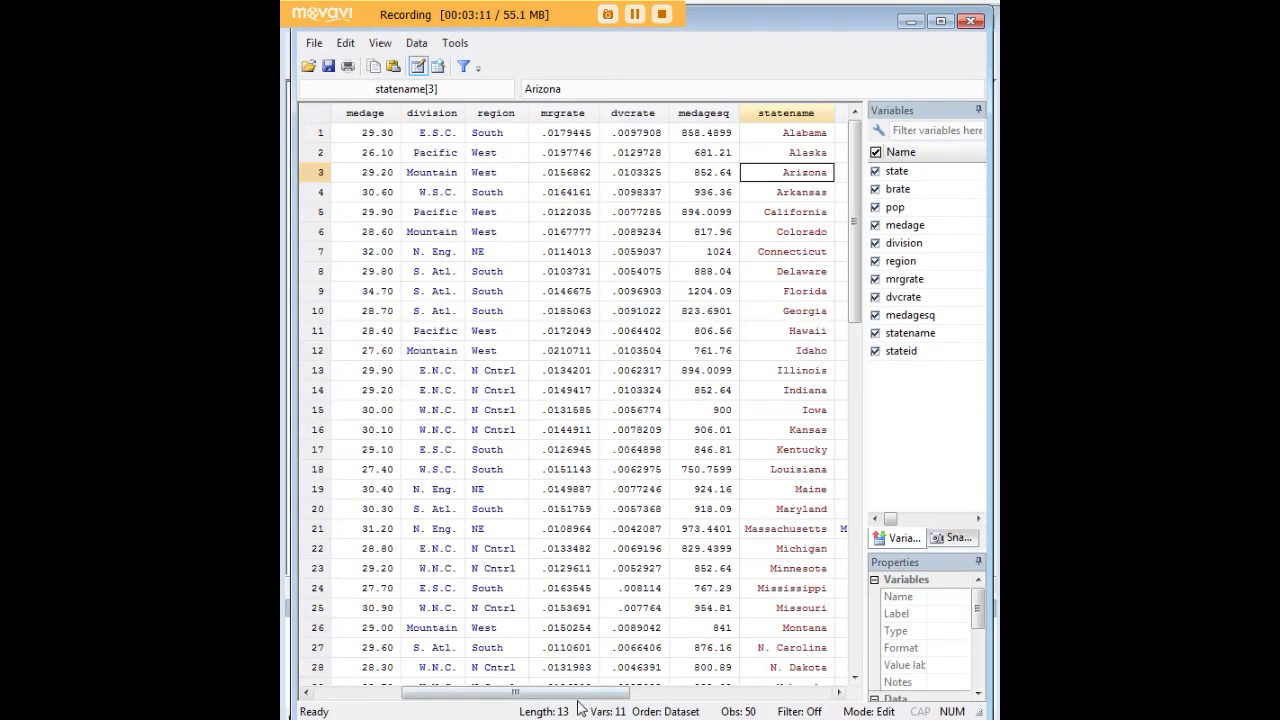
left_click_drag(582, 700, 665, 700)
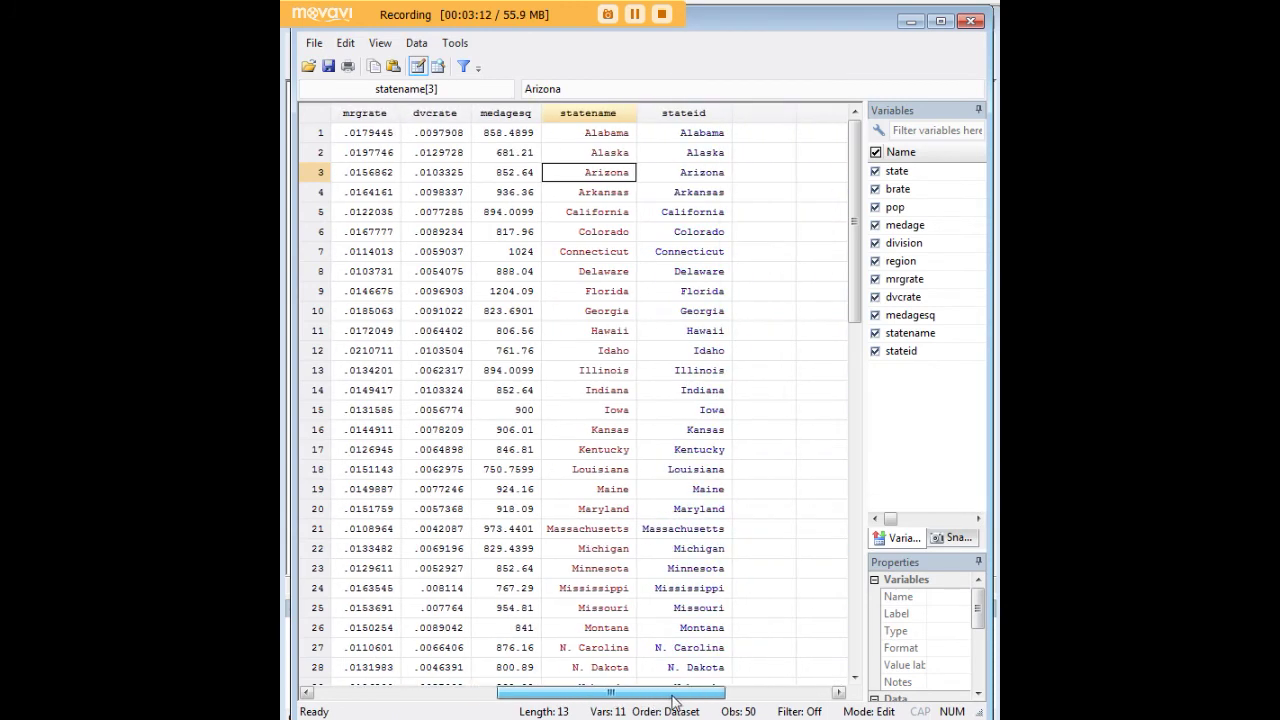
left_click(697, 141)
left_click(695, 153)
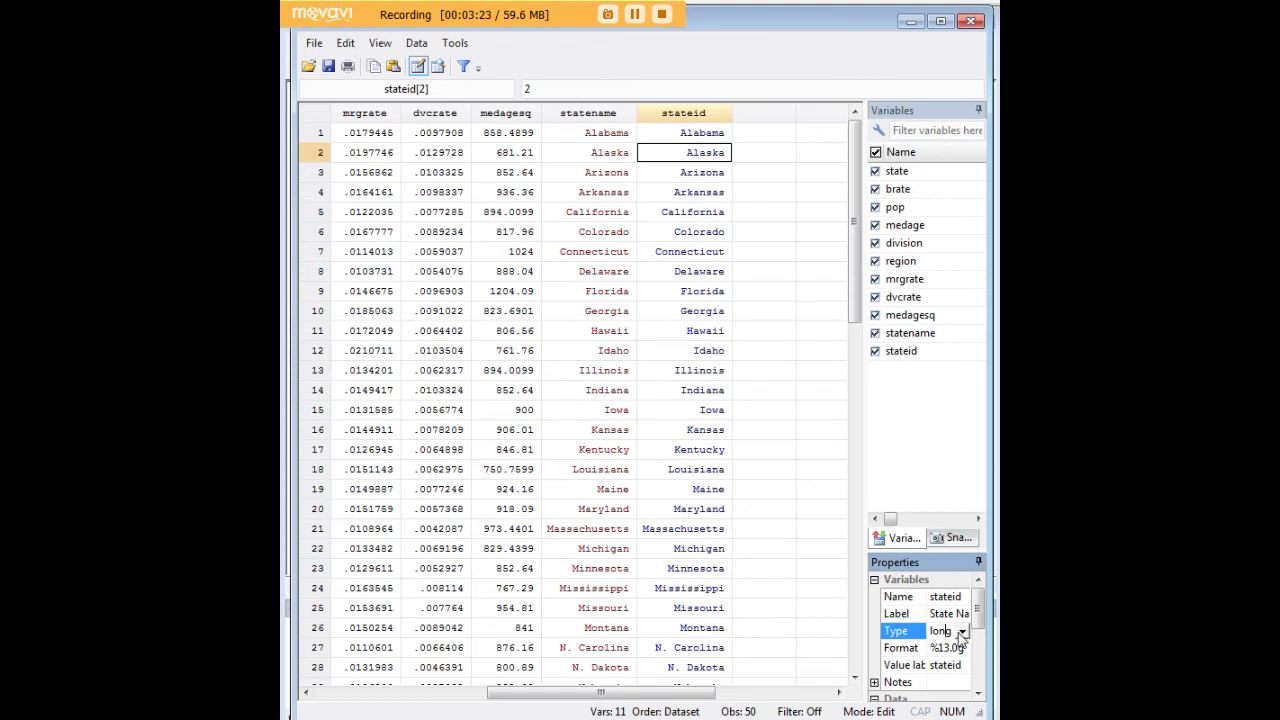
left_click(713, 178)
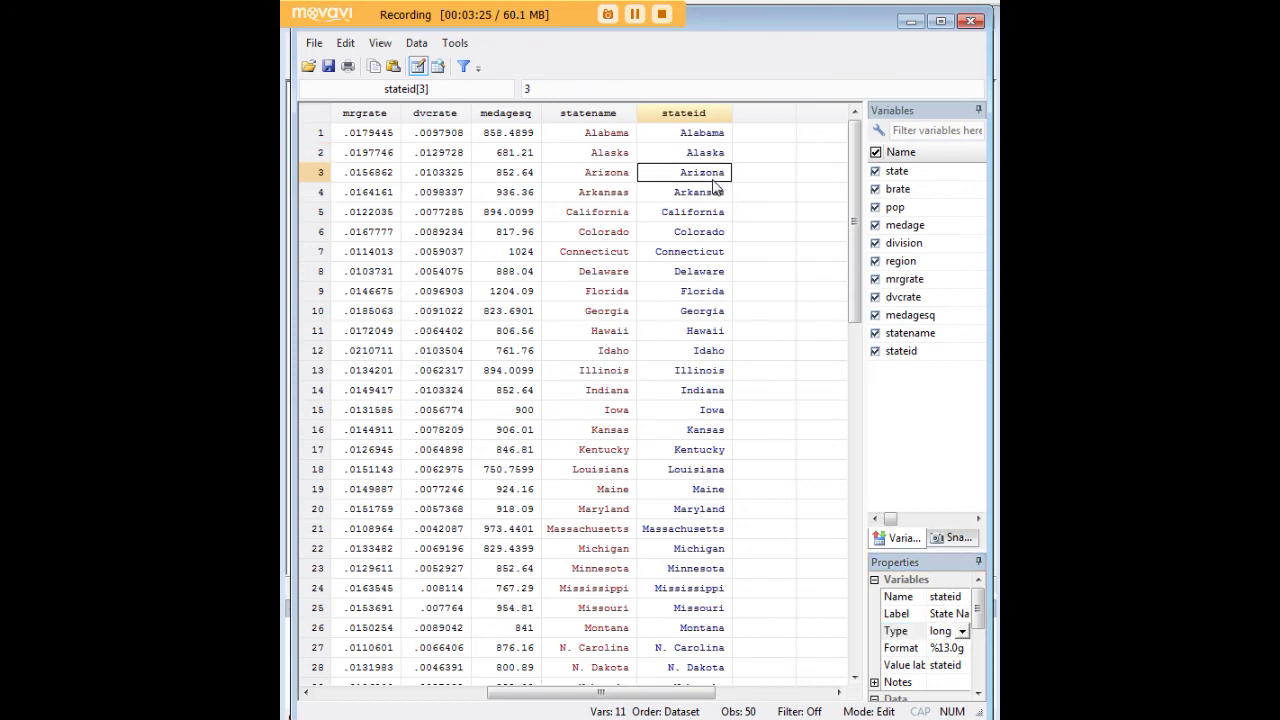
Hide the Data Editor to return to the Stata results window
left_click(911, 21)
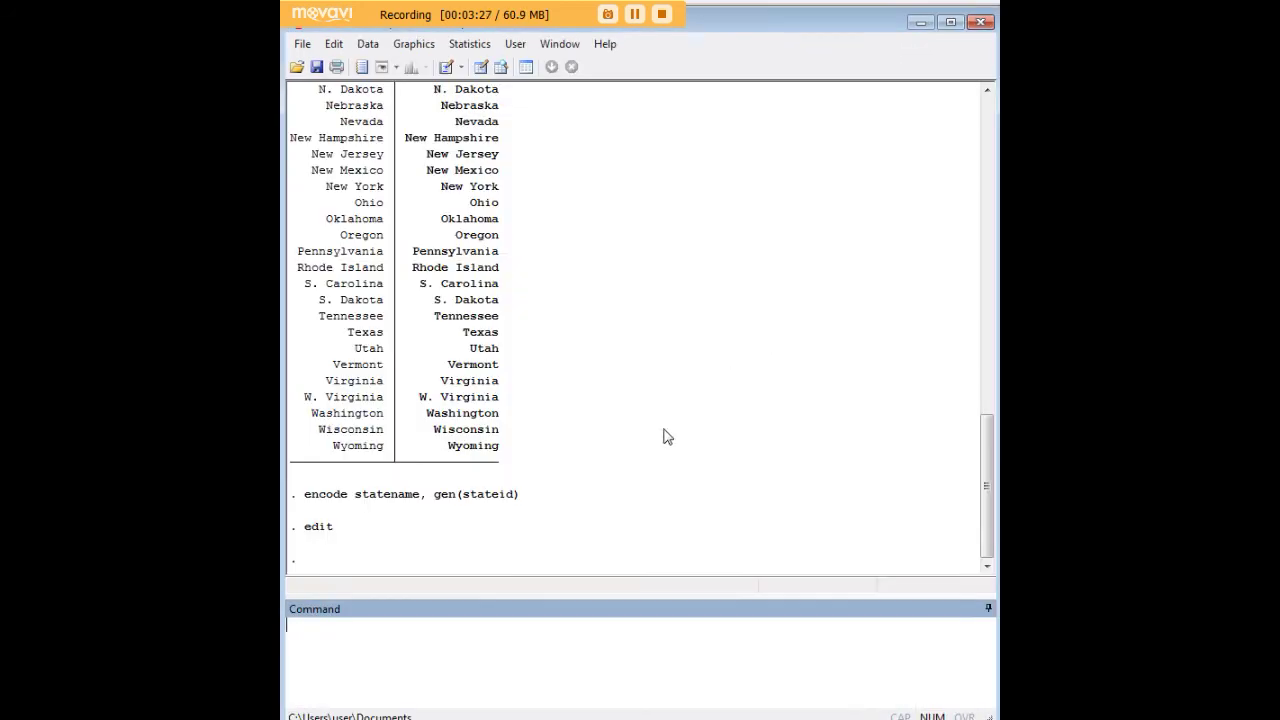